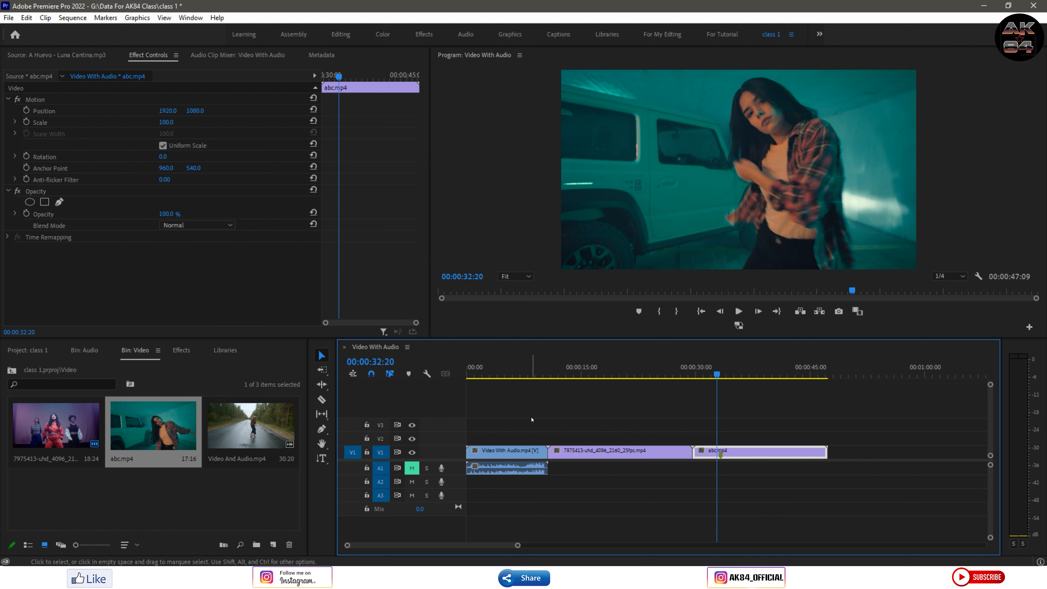
- Trim the end of the first clip to 00:00:06:00 and move the two following clips back to close the gap
click(510, 370)
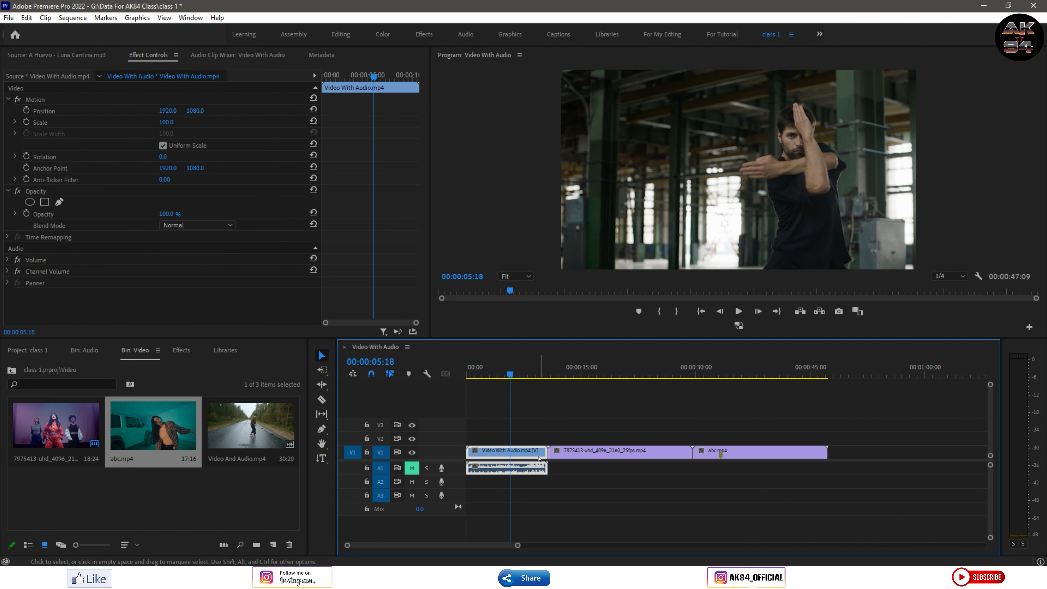
mouse_move(507, 373)
mouse_down()
mouse_move(496, 379)
mouse_move(512, 379)
mouse_up()
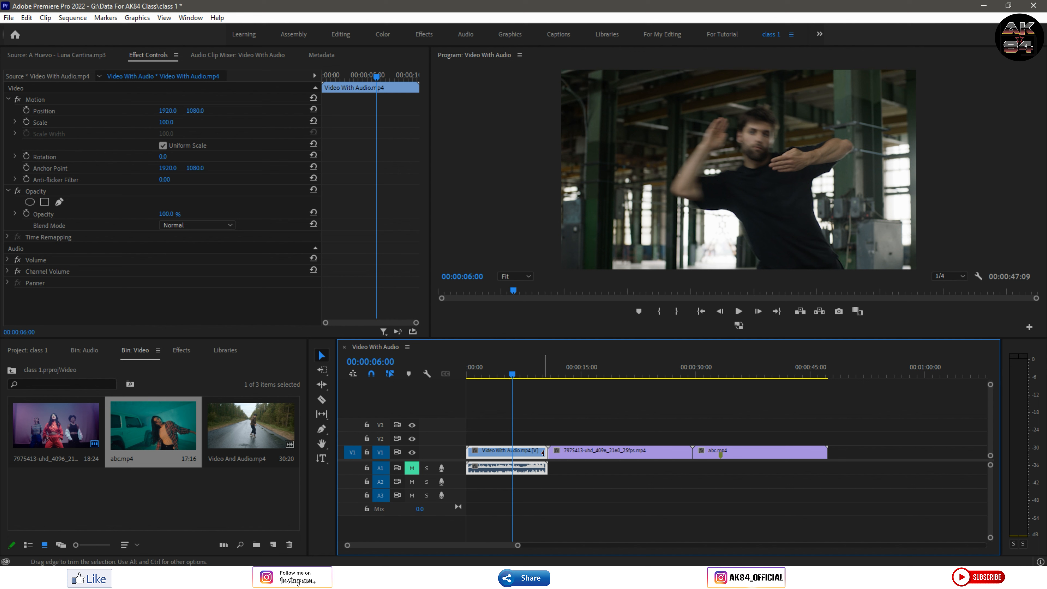
drag(545, 452, 512, 451)
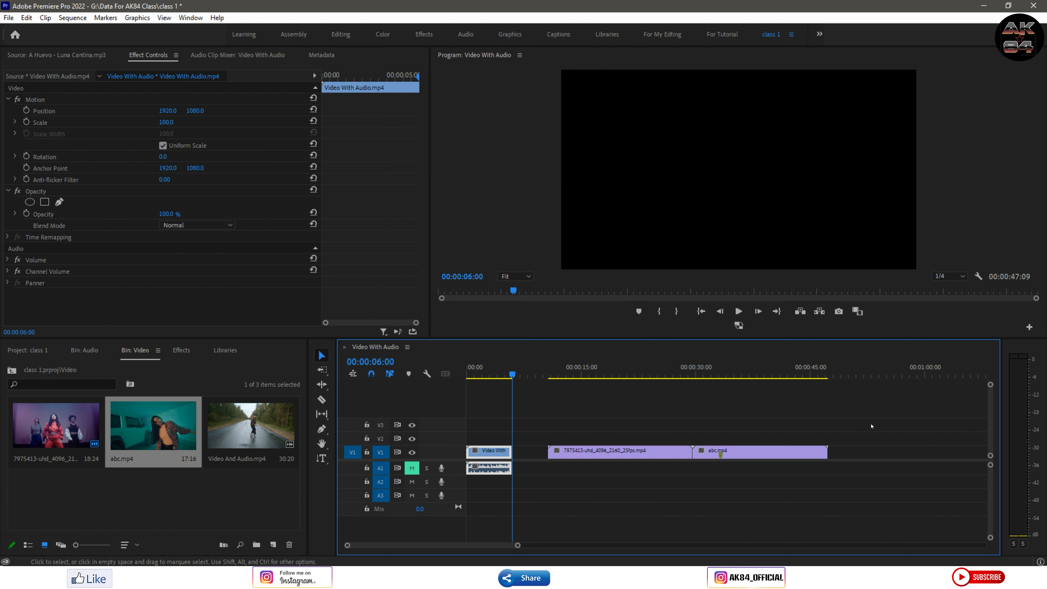
drag(861, 425, 543, 452)
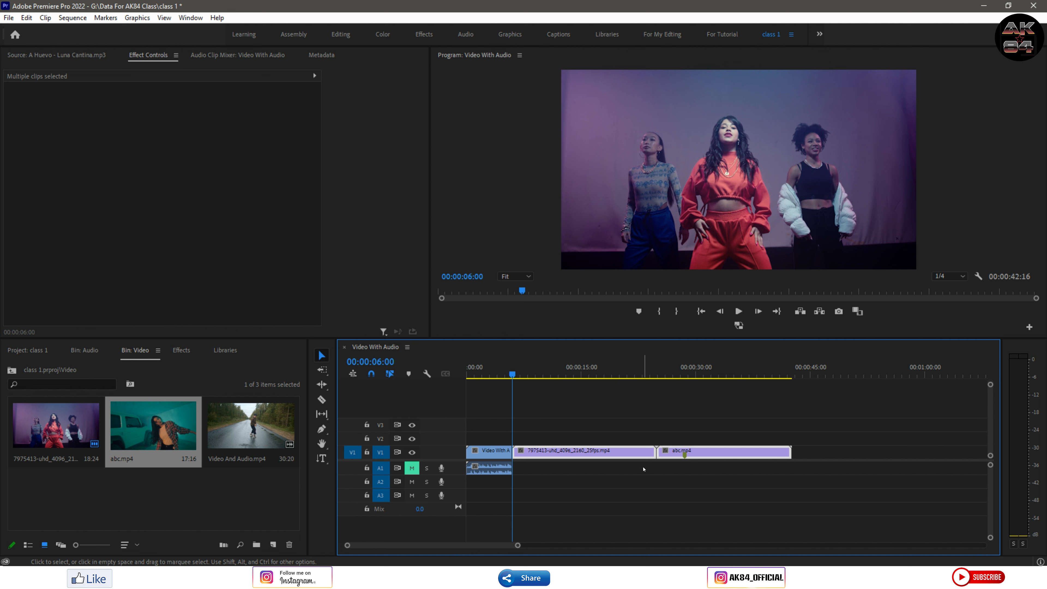
- Undo the repositioning of the two following clips and the trim of the first clip, ending with the Selection tool active
click(325, 370)
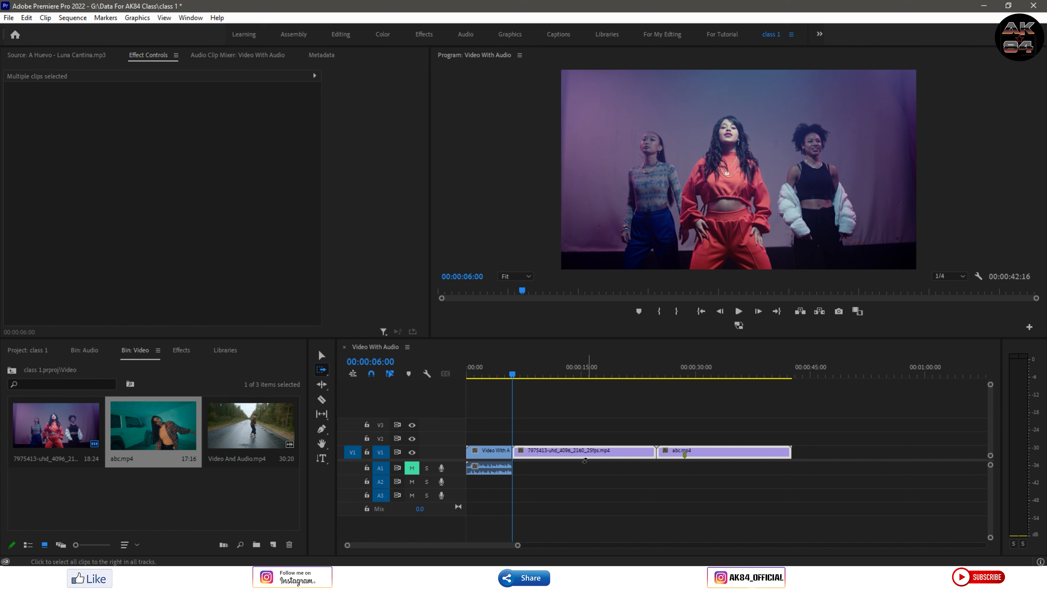
key(ctrl+z)
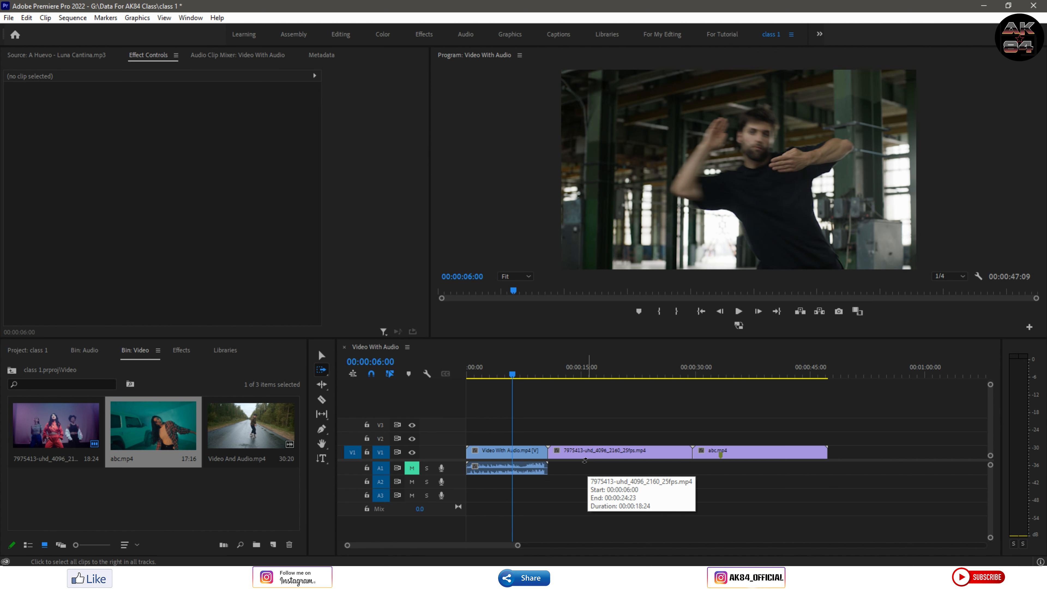
click(324, 356)
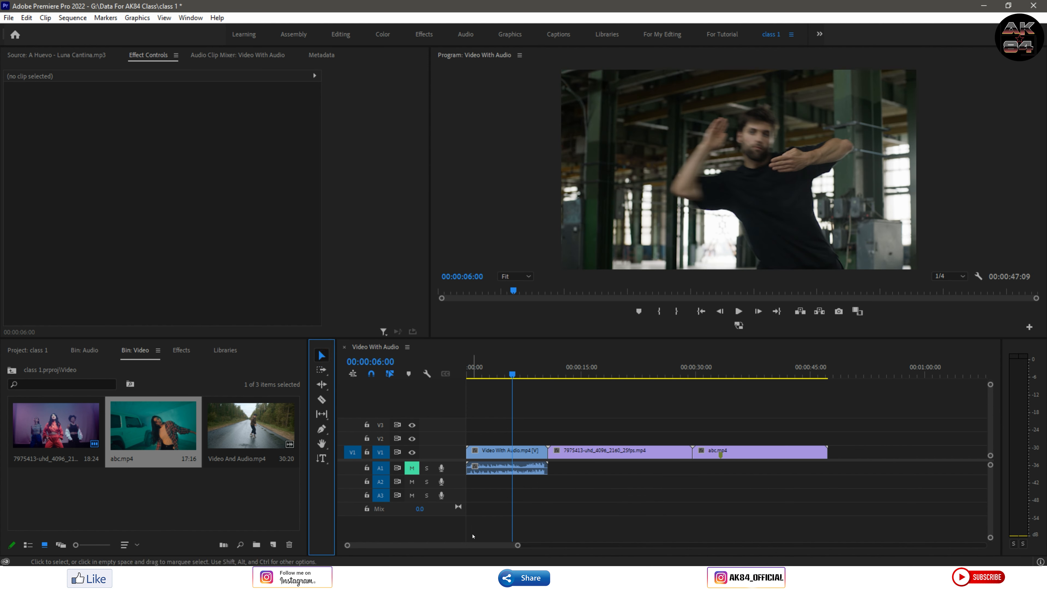
- Split the first clip at 00:00:06:00 with the Razor tool and delete its second part
click(322, 401)
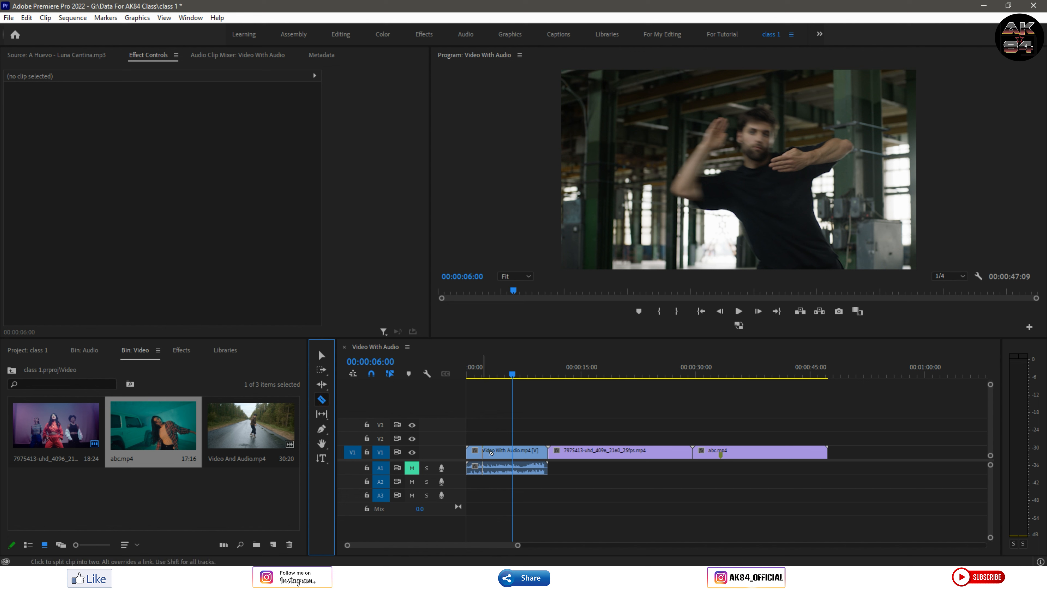
click(513, 453)
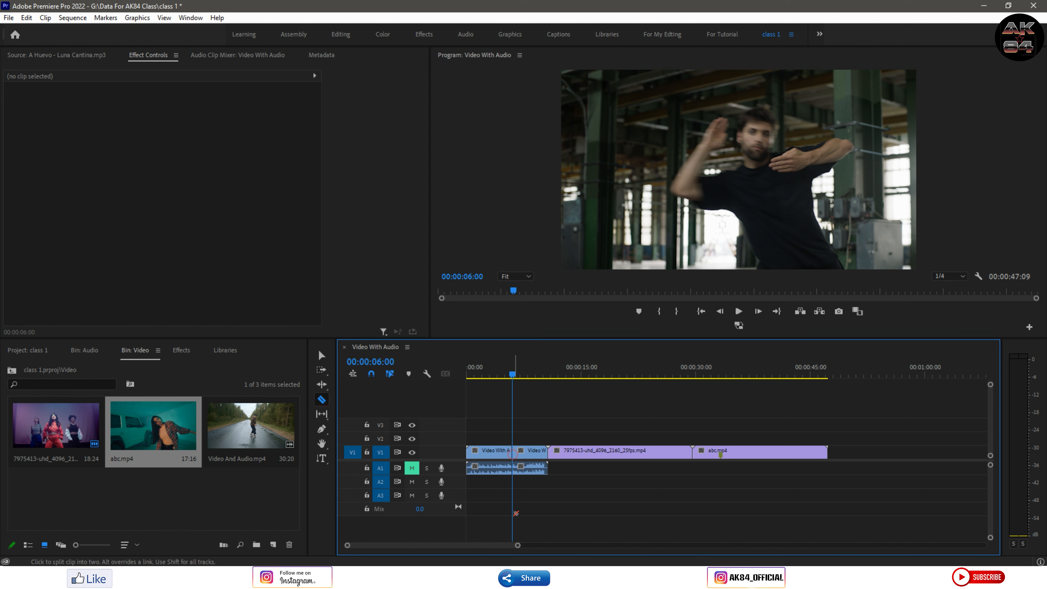
key(v)
click(536, 453)
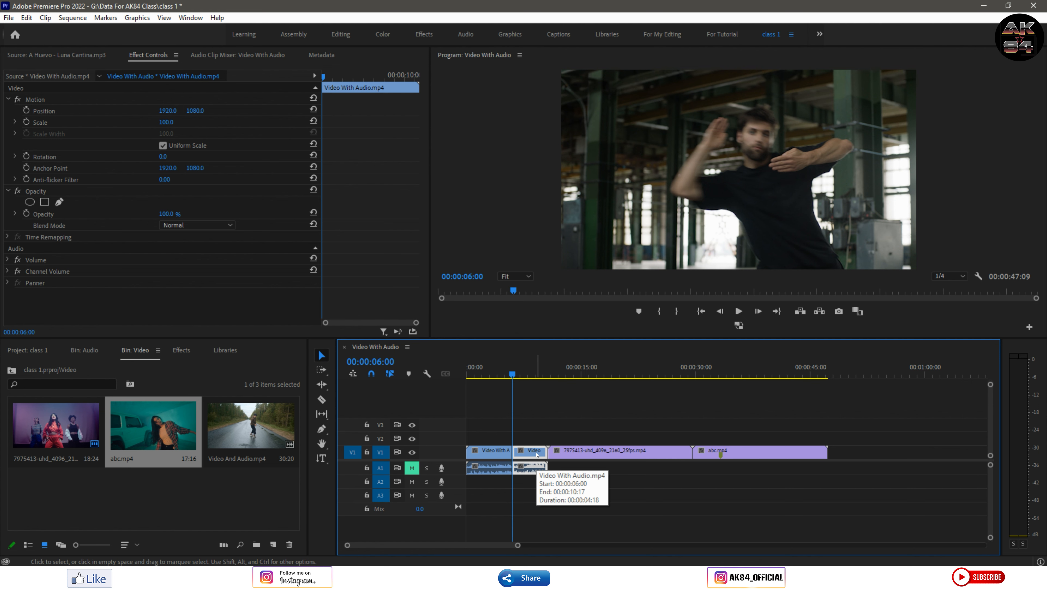
key(Delete)
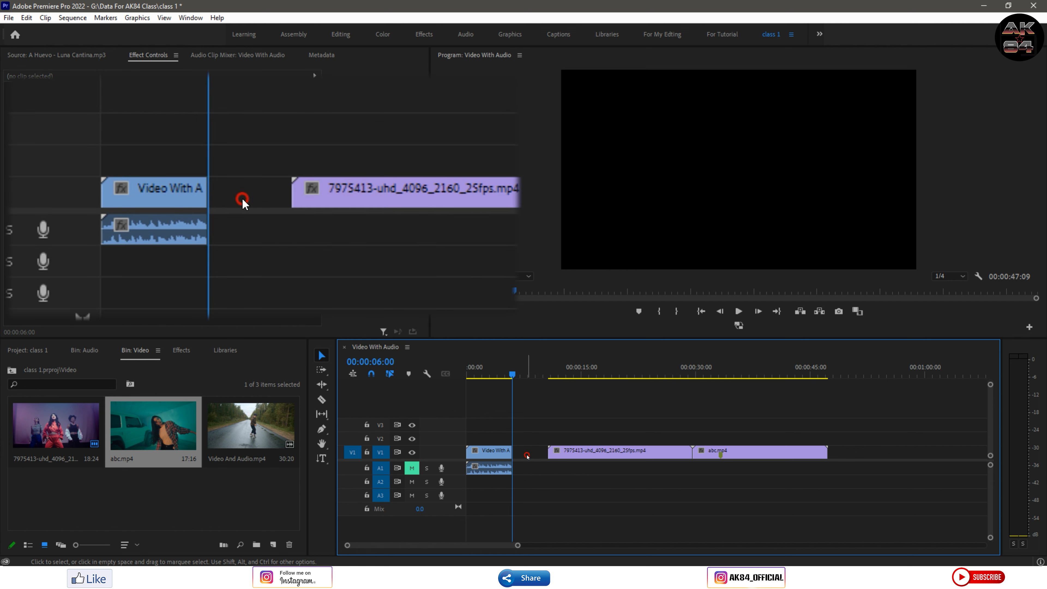
- Ripple delete the gap after the first clip, and undo back to the uncut clip
click(526, 456)
right_click(527, 456)
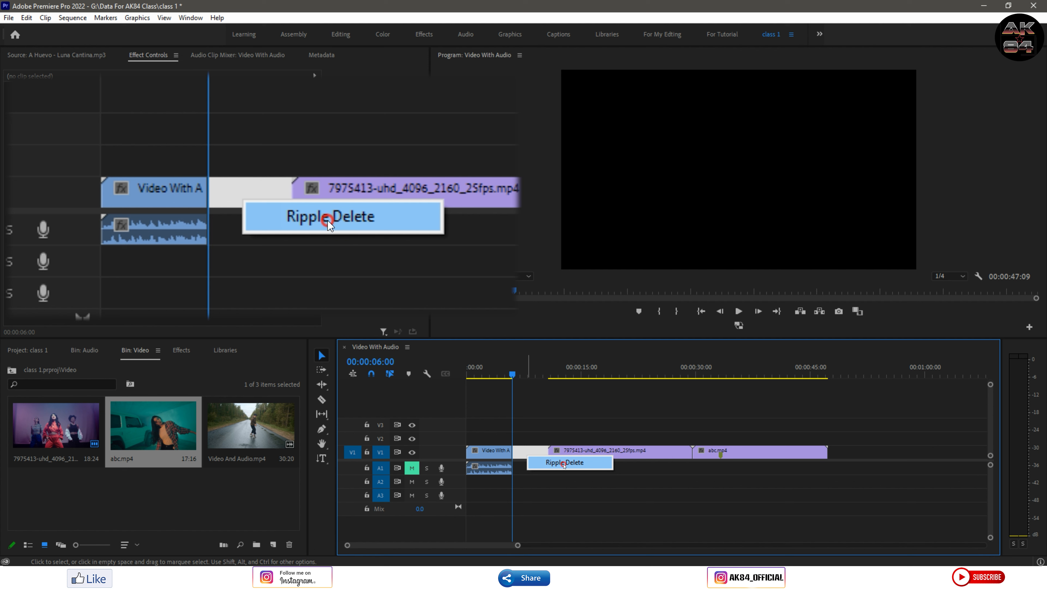
click(563, 463)
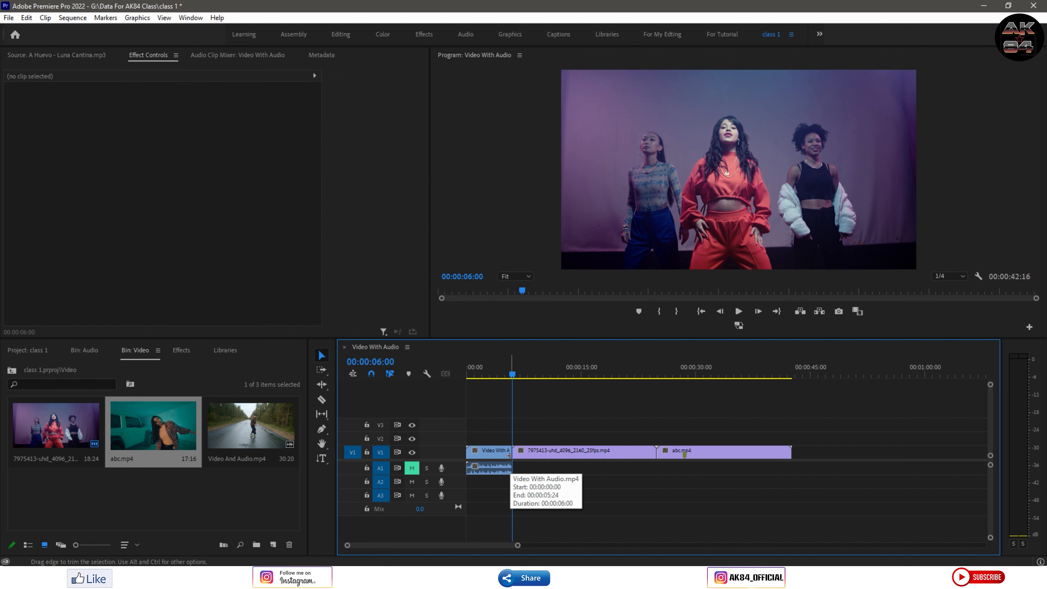
key(ctrl+z)
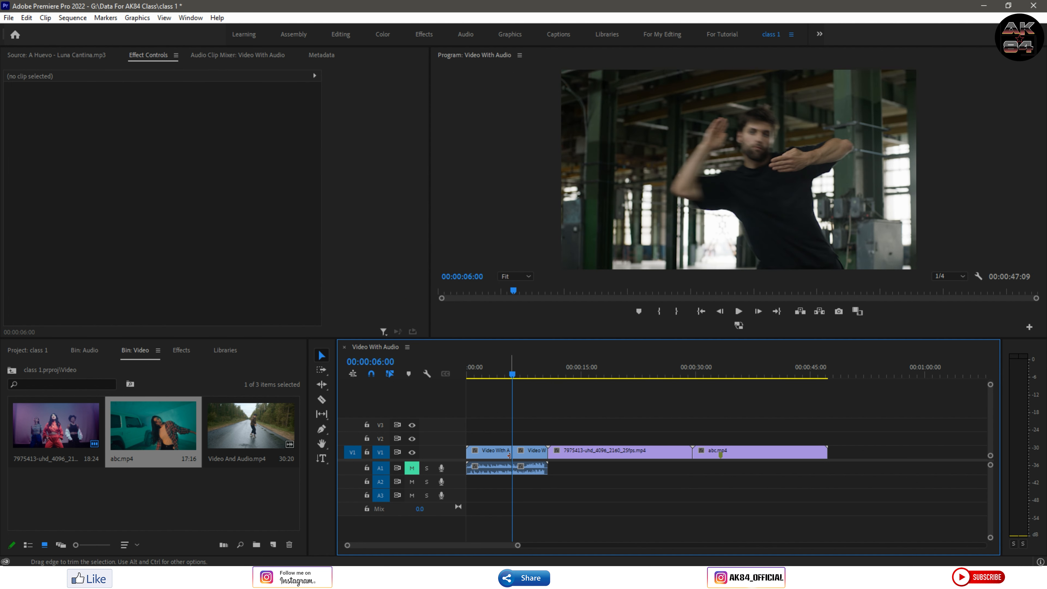
key(ctrl+z)
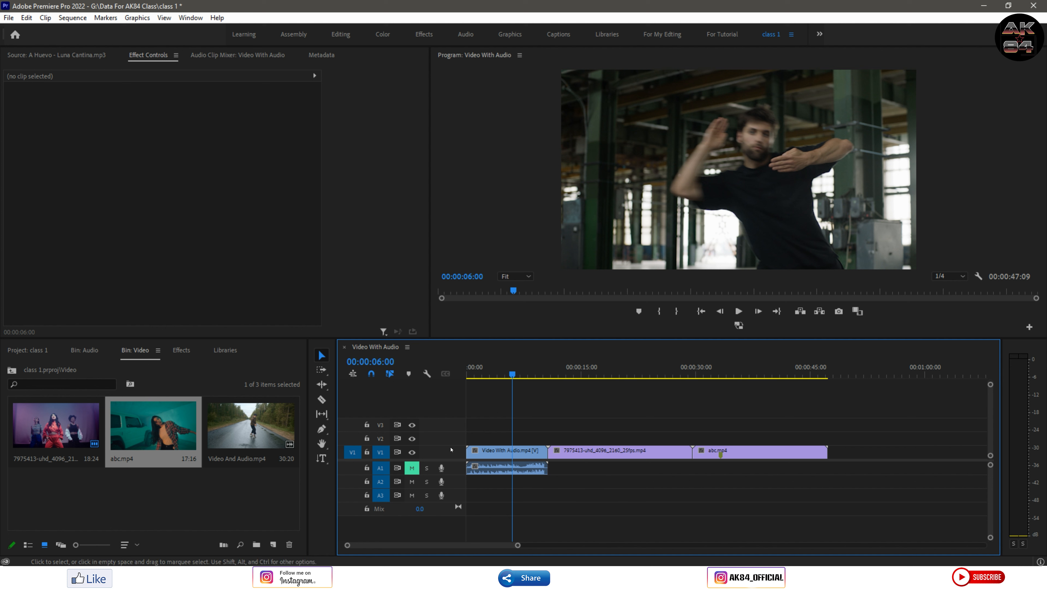
- Try splitting the first clip at 00:00:06:00 and ripple deleting its second part directly, and undo the edit
click(321, 399)
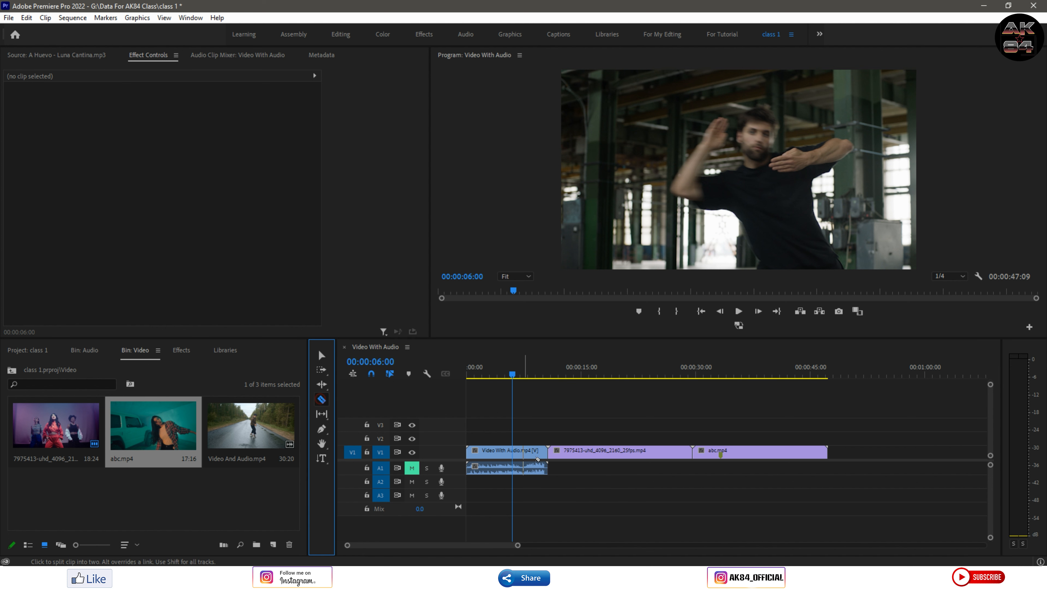
click(514, 451)
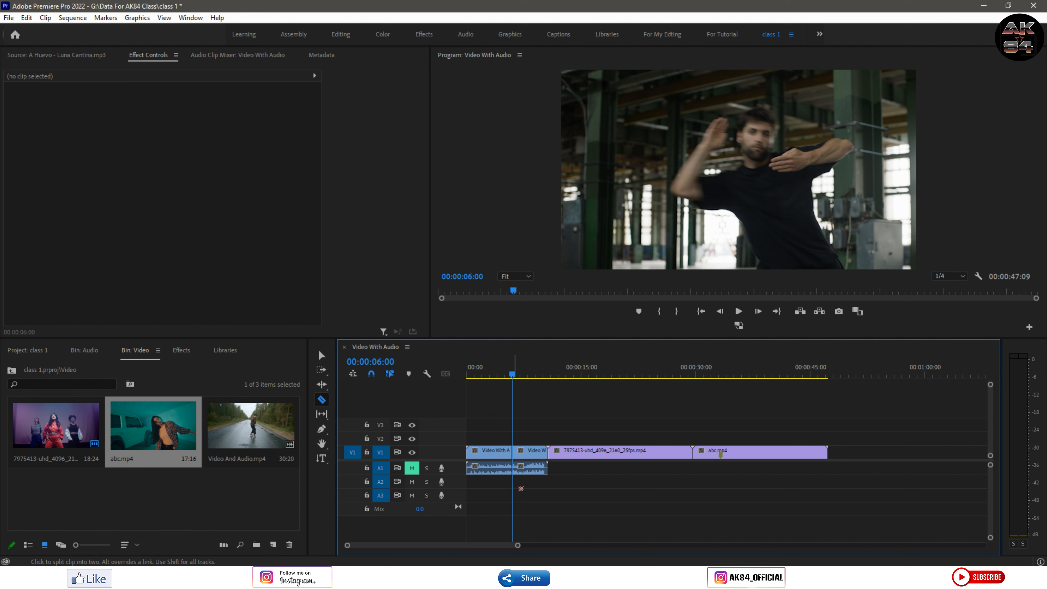
key(v)
click(529, 467)
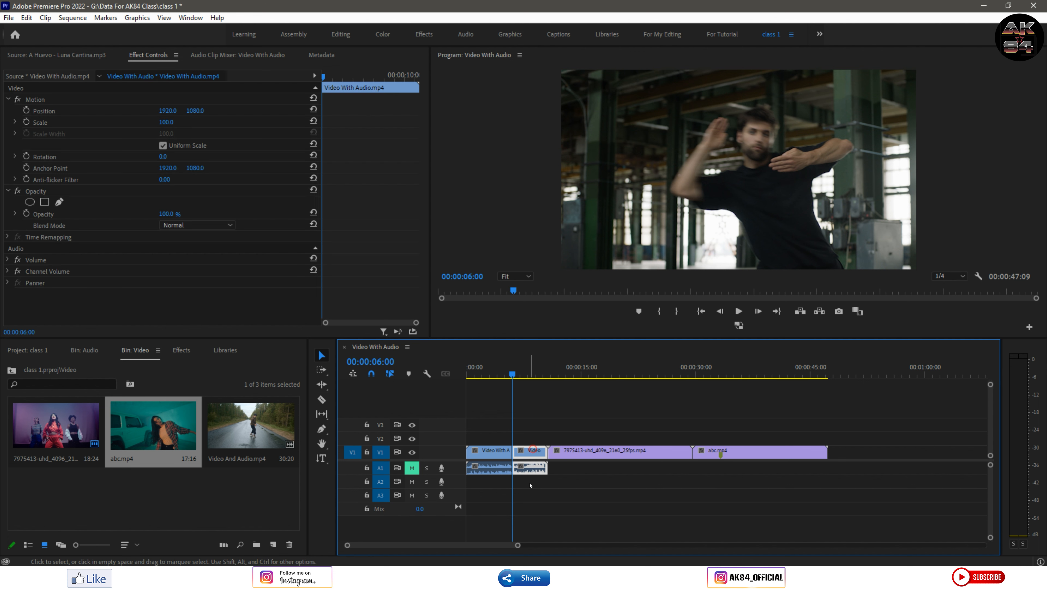
key(shift+Delete)
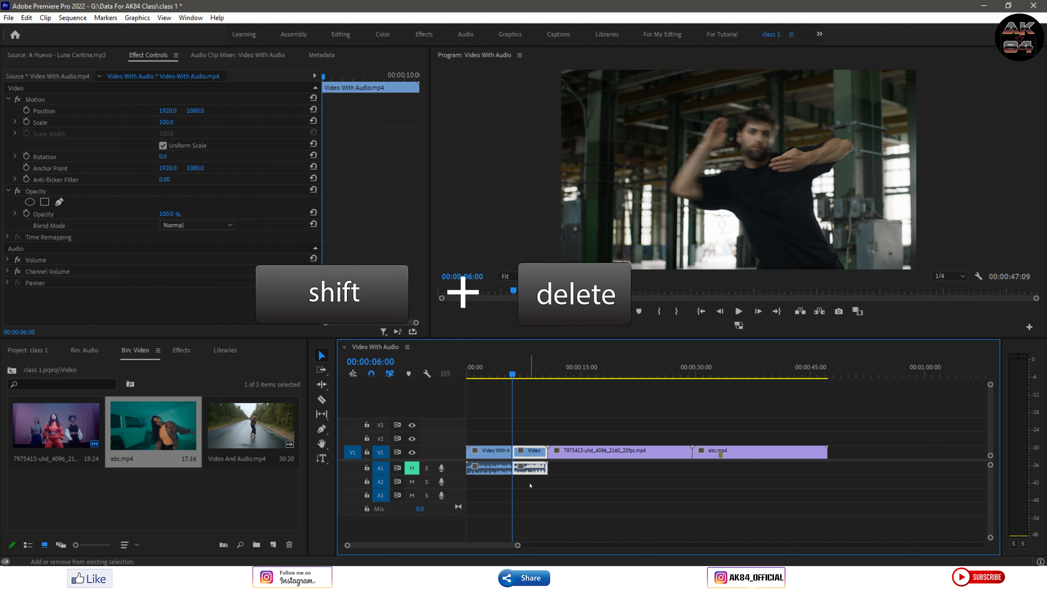
key(shift+Delete)
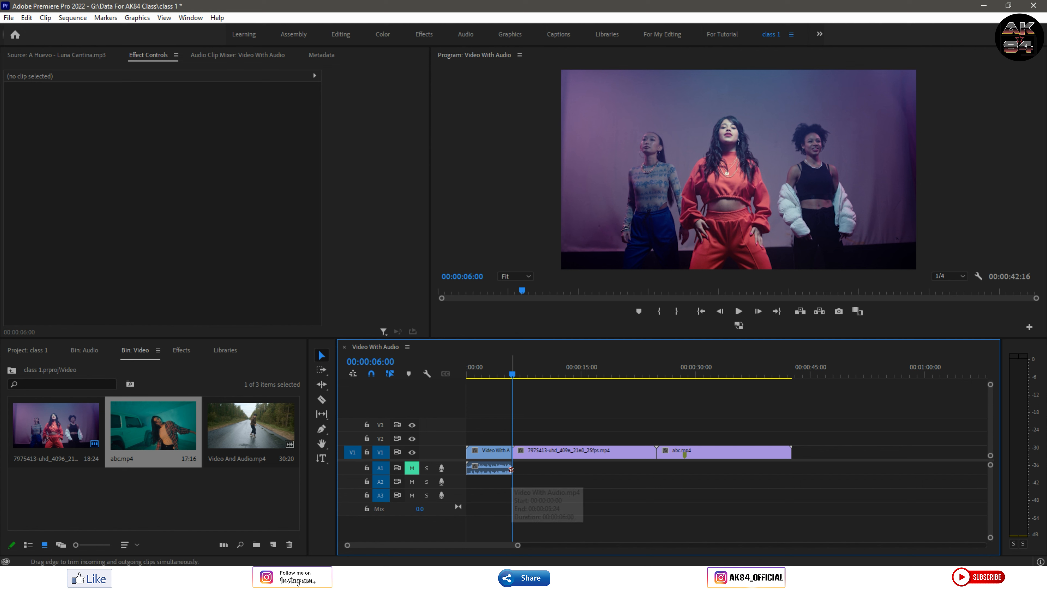
key(ctrl+z)
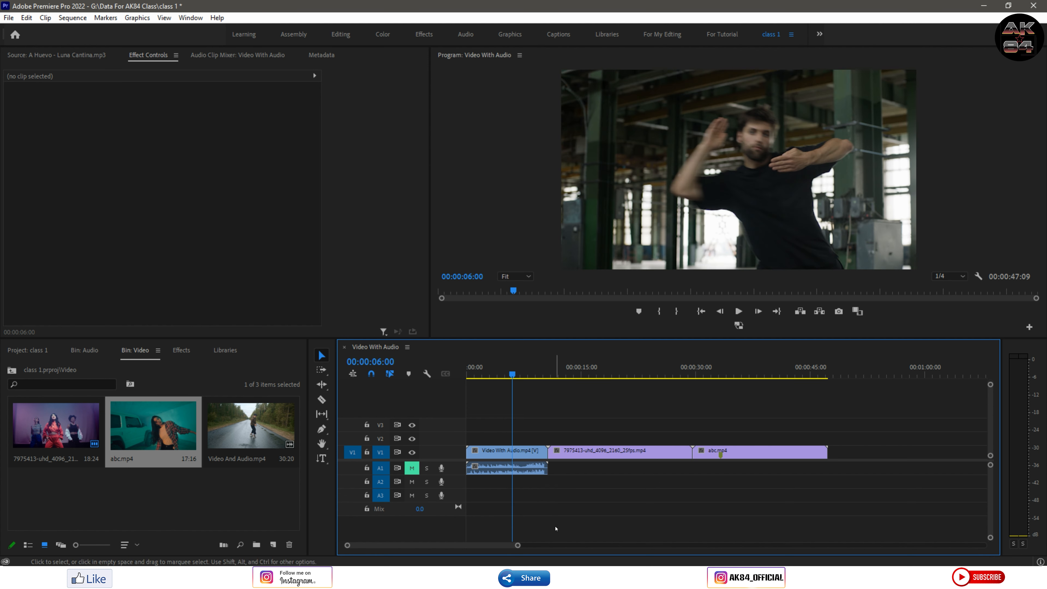
- Shorten the first clip from its end to a duration of 00:00:06:18 with the Ripple Edit tool
key(b)
click(322, 384)
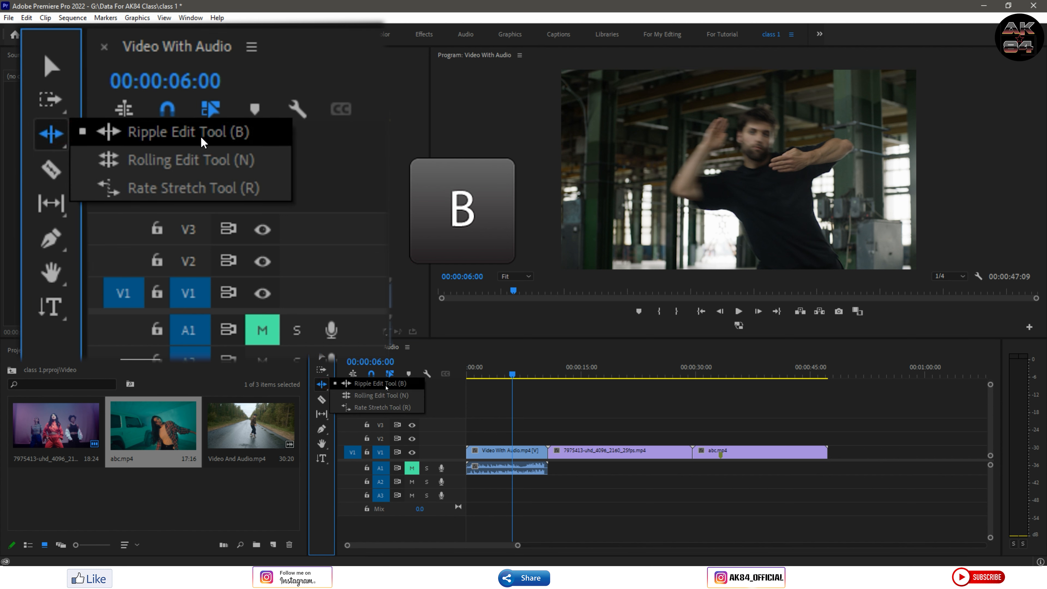
click(386, 387)
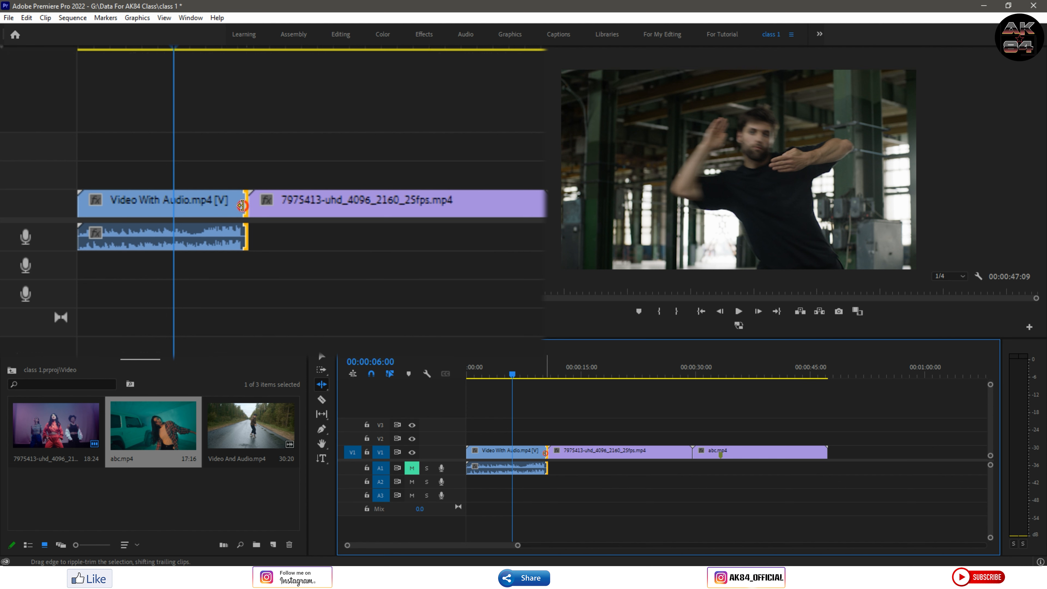
drag(545, 453, 511, 452)
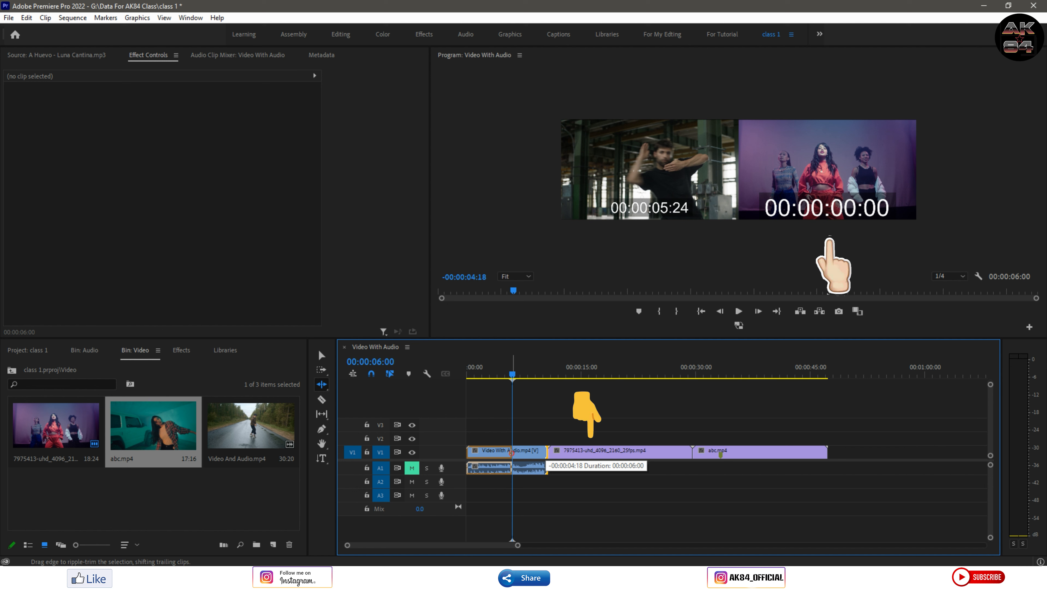
mouse_move(511, 453)
mouse_down()
mouse_move(497, 453)
mouse_move(514, 453)
mouse_up()
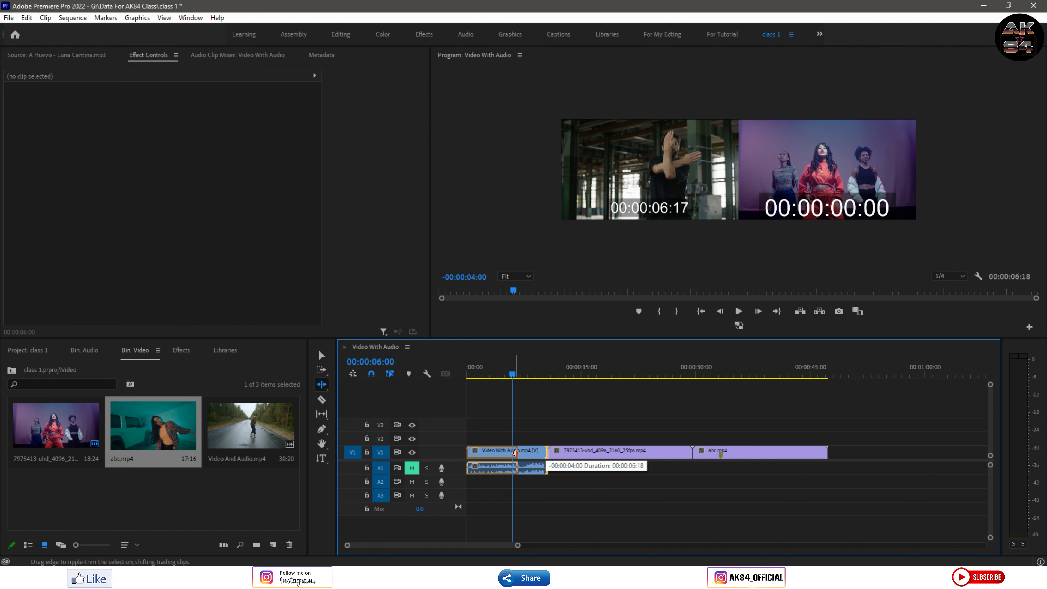
drag(514, 453, 514, 453)
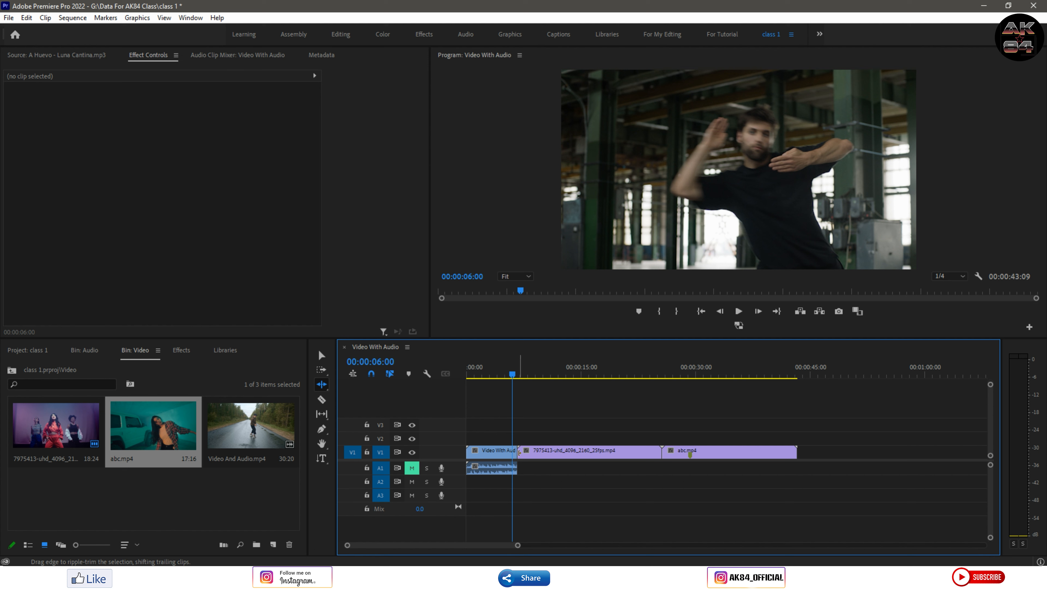
- Ripple trim the start of the 7975413-uhd clip to a duration of 00:00:13:01 and the start of abc.mp4 to 00:00:11:17
drag(519, 452, 564, 453)
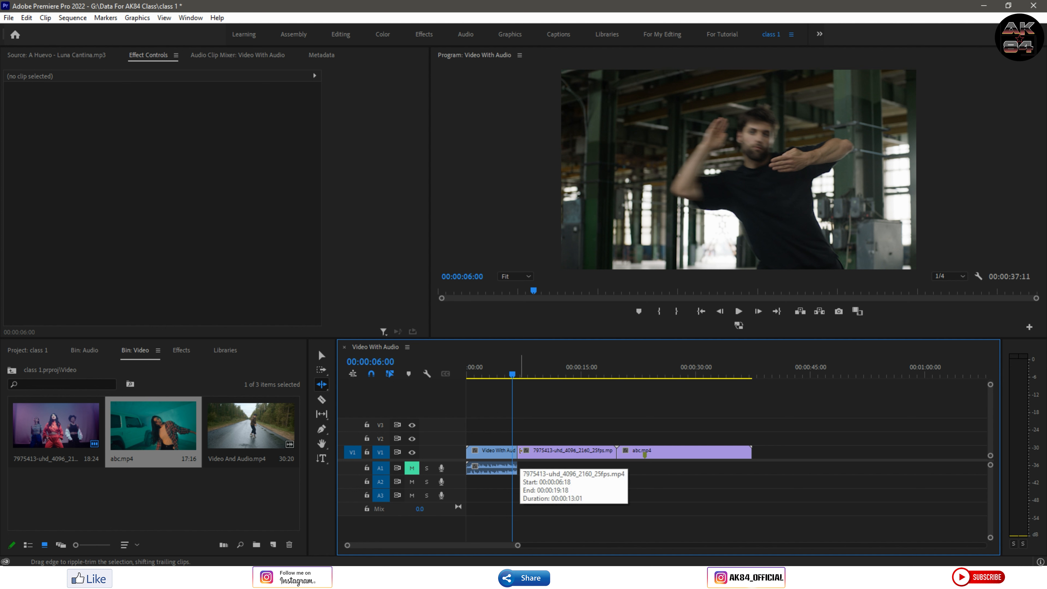
click(622, 453)
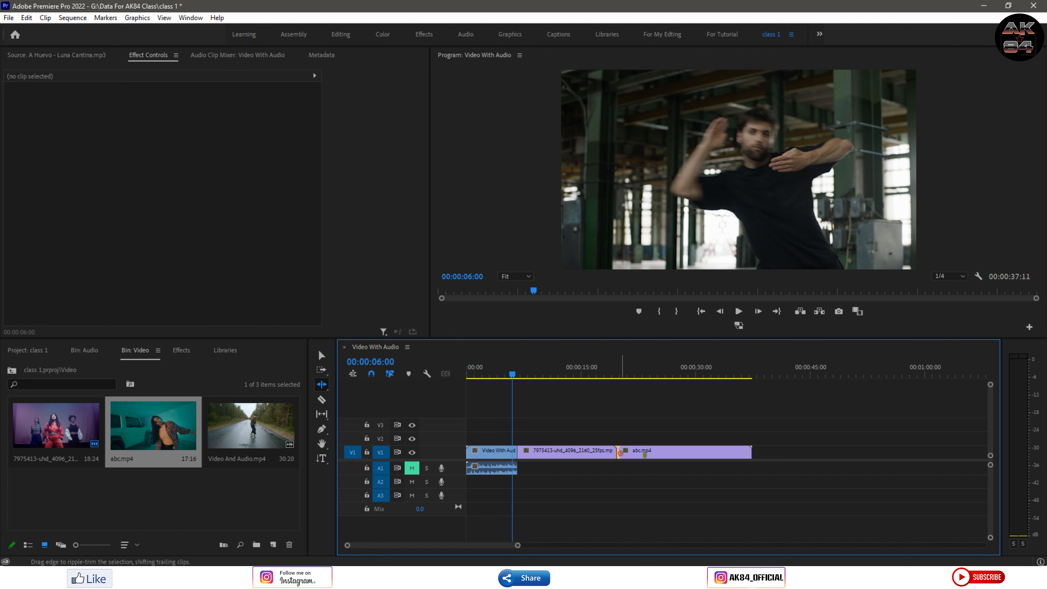
drag(620, 453, 646, 453)
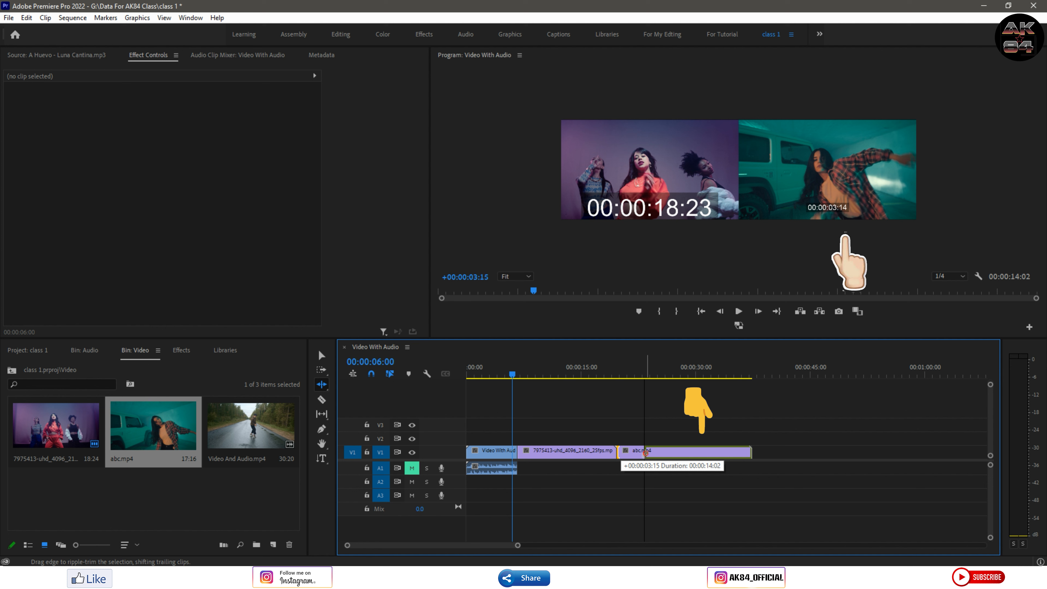
drag(645, 452, 667, 453)
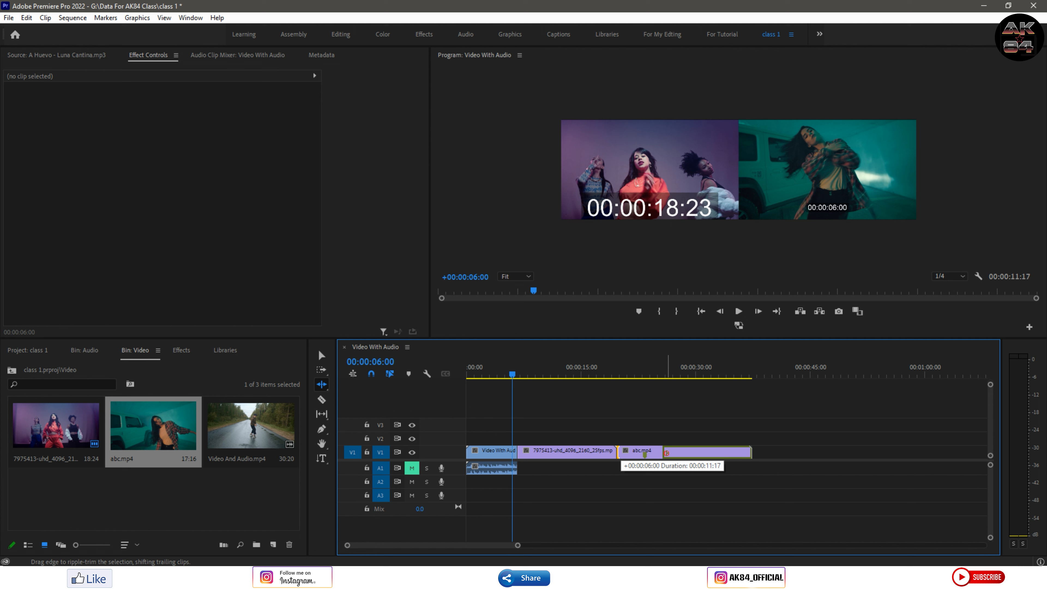
drag(666, 452, 667, 452)
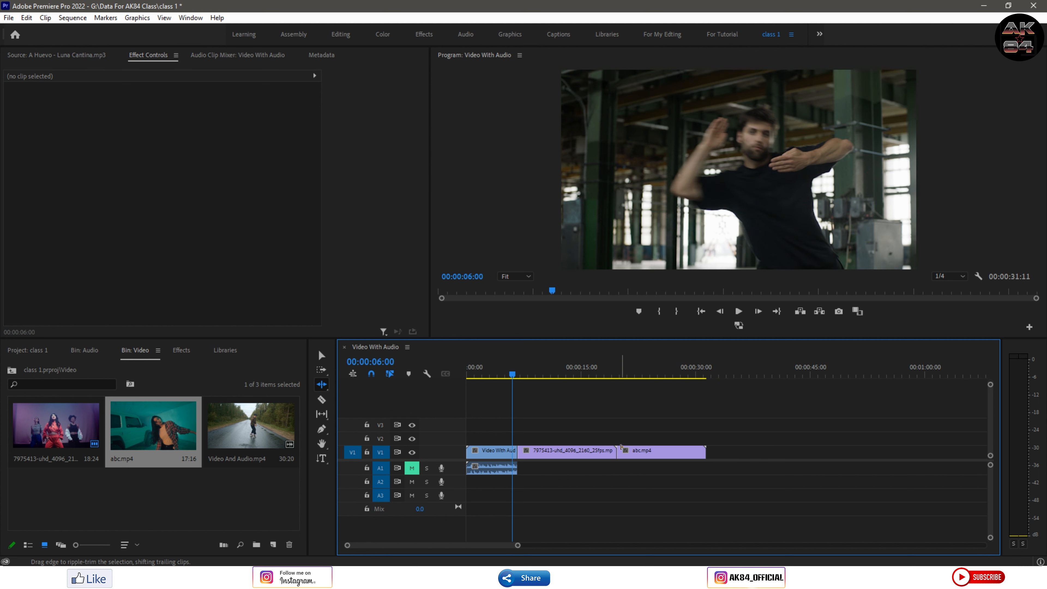
- Position the playhead at 00:00:17:02 and ripple trim the end of the 7975413-uhd clip to it
click(619, 374)
drag(619, 375, 599, 384)
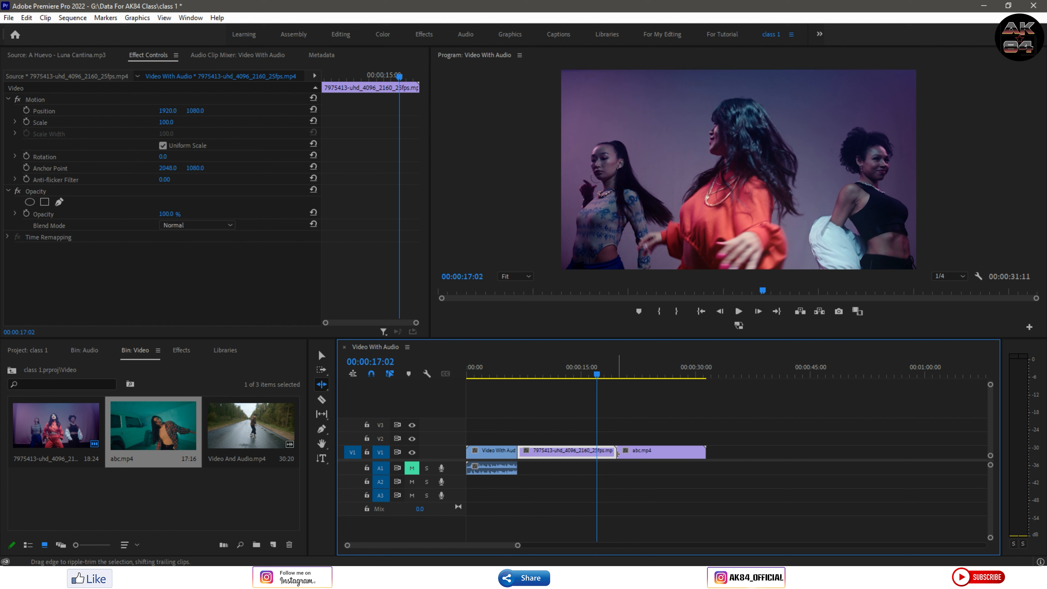
drag(614, 452, 597, 454)
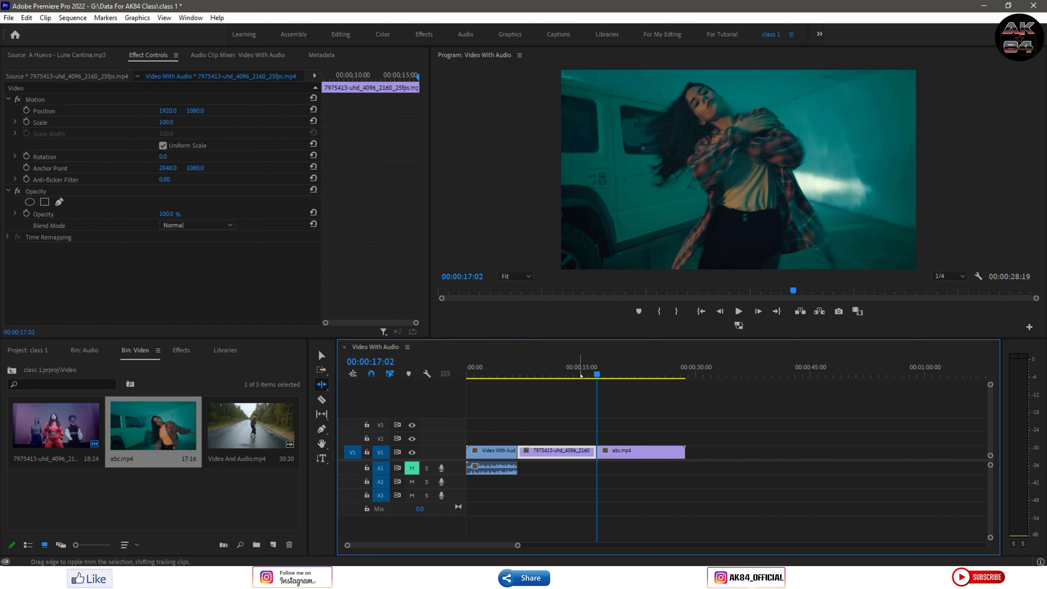
- Position the playhead at 00:00:20:14 and switch to the Rolling Edit tool
drag(597, 374, 623, 394)
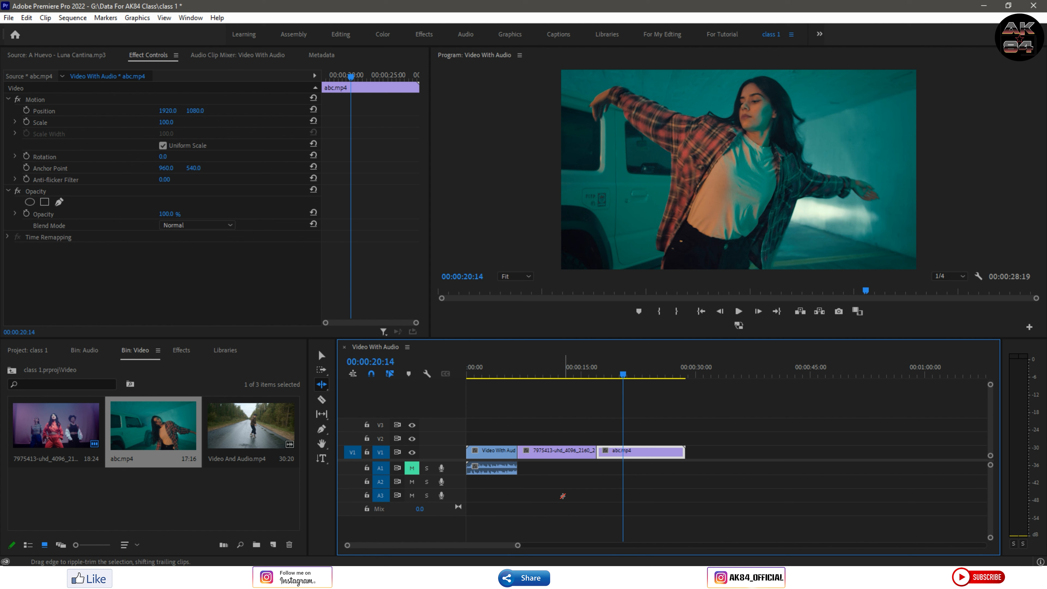
click(323, 385)
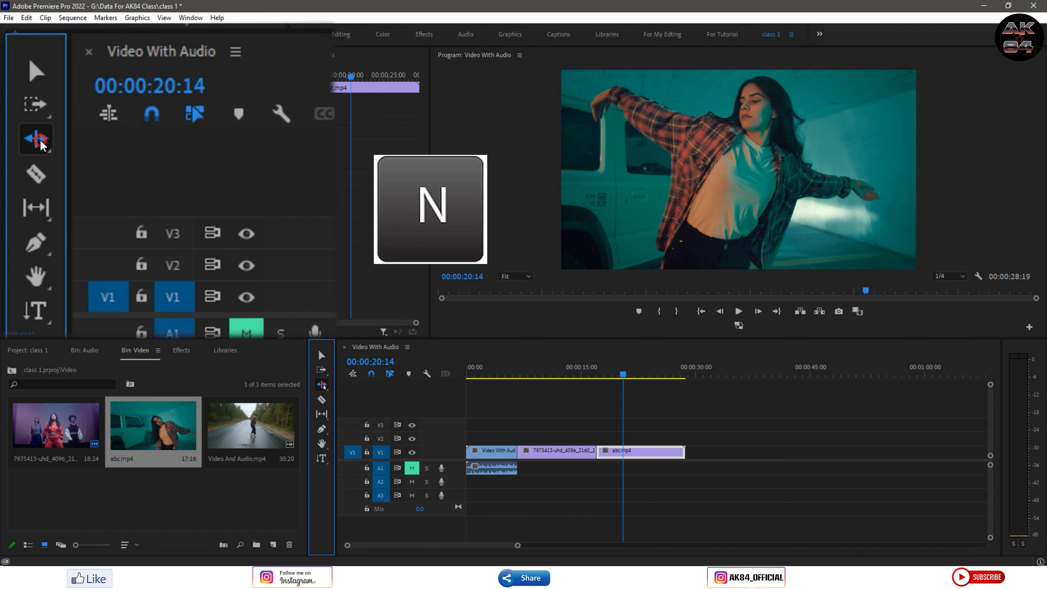
click(323, 385)
click(322, 385)
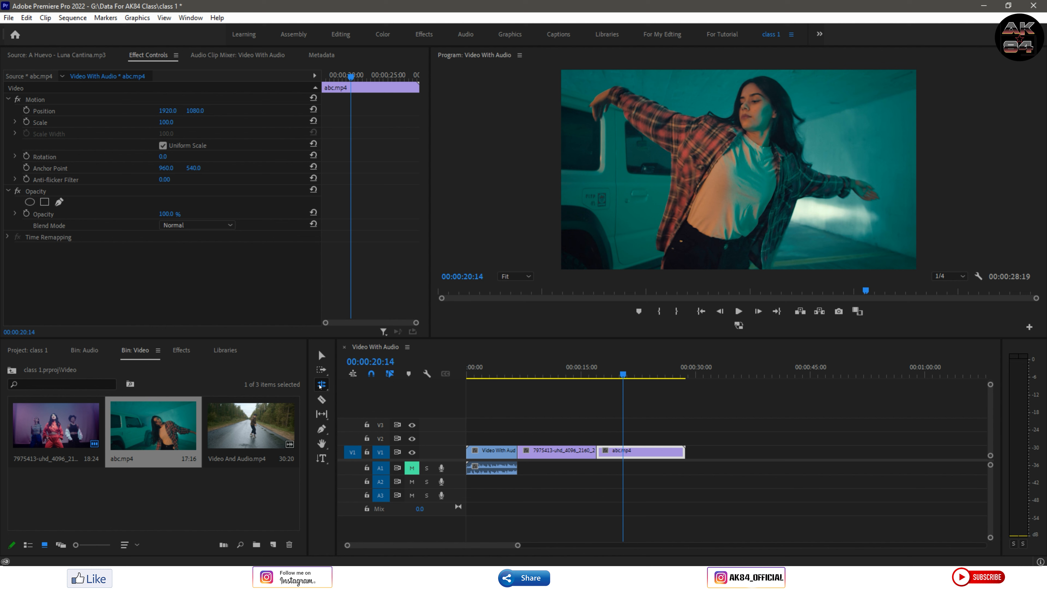
click(379, 396)
click(323, 385)
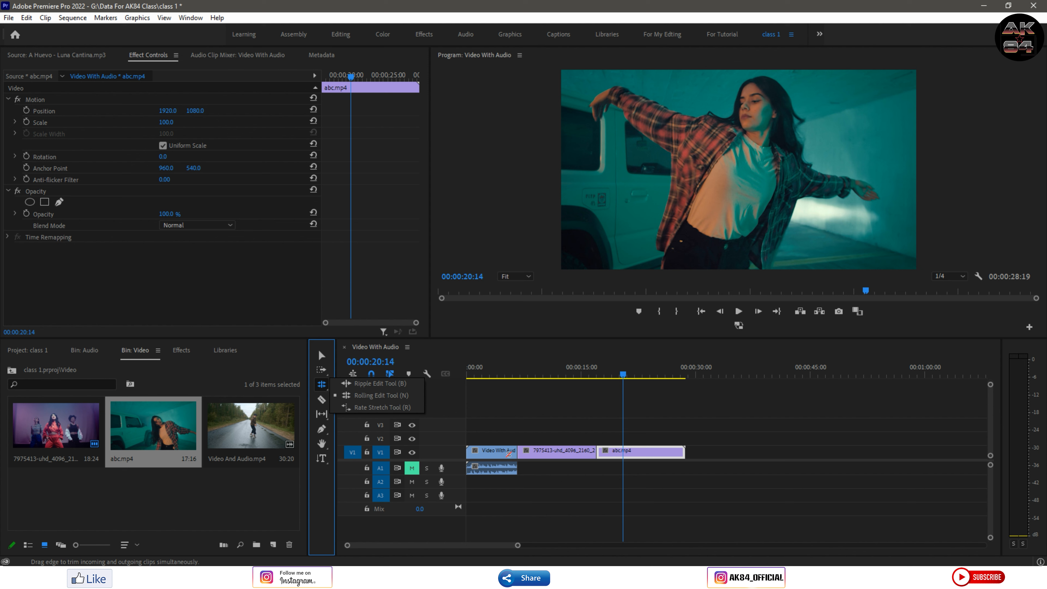
- Try rolling the cut between the 7975413-uhd clip and abc.mp4 00:00:04:07 earlier, to durations of 00:00:06:02 and 00:00:15:24
click(597, 450)
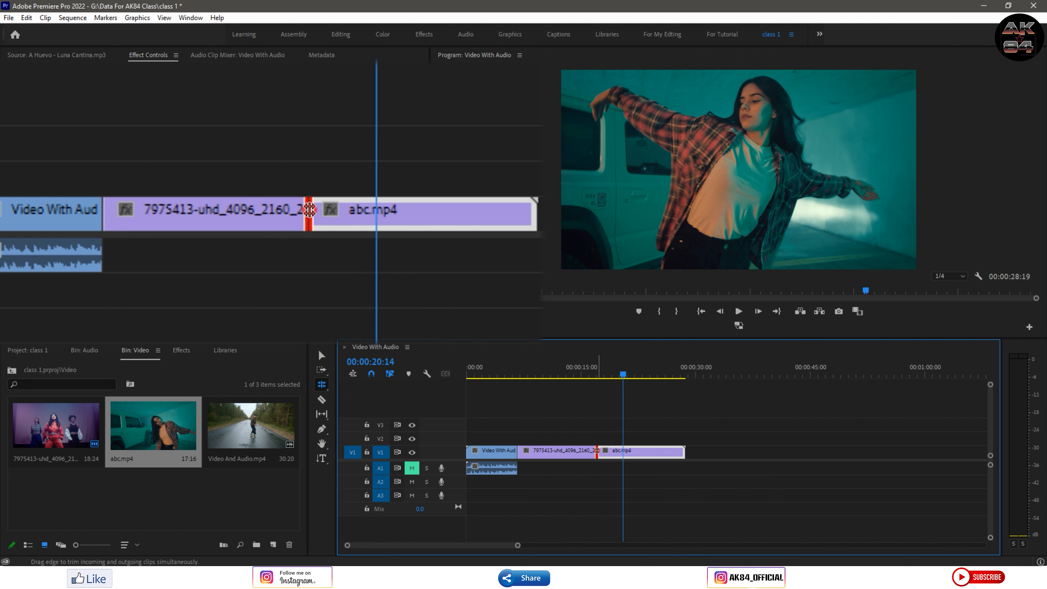
drag(598, 451, 565, 453)
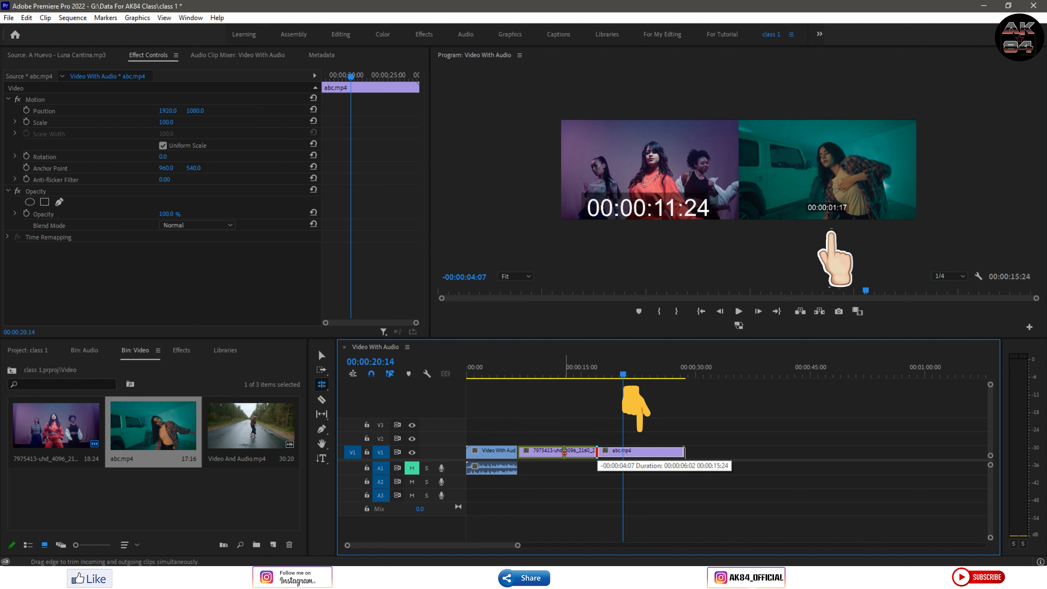
drag(564, 452, 565, 453)
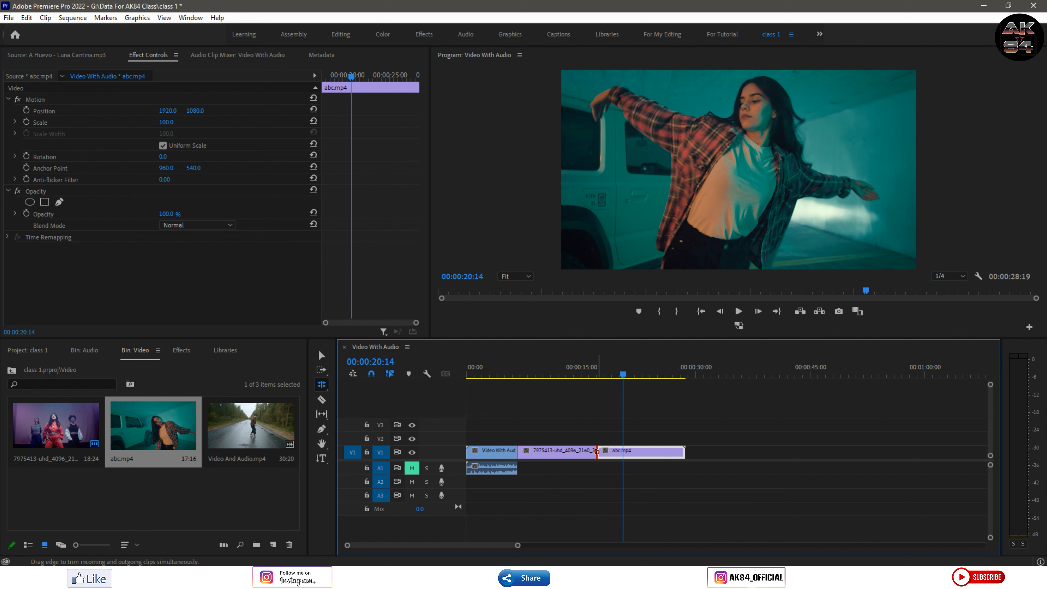
drag(597, 451, 563, 451)
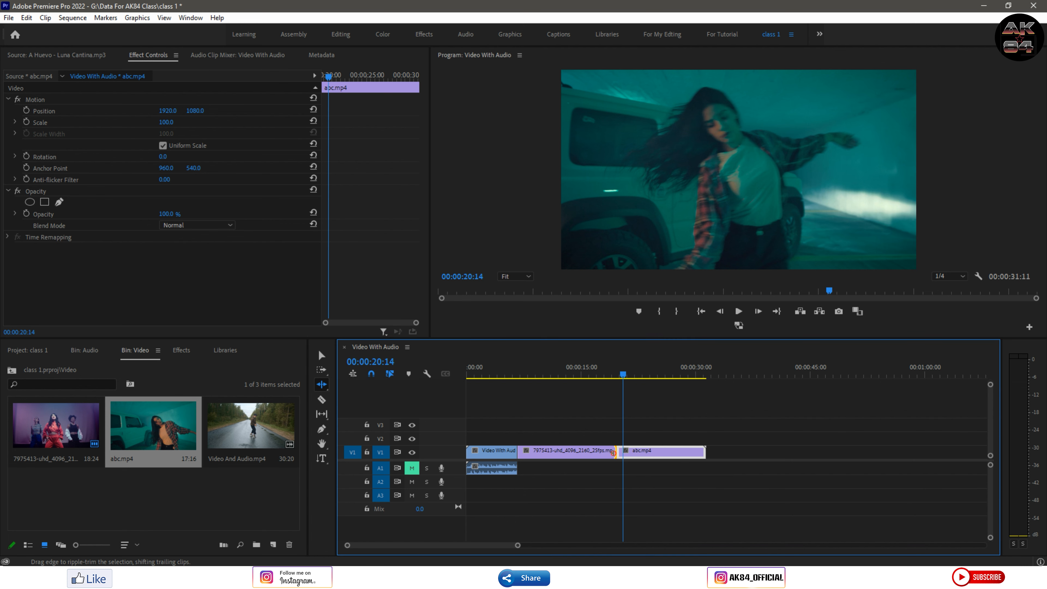
- Try ripple trimming the end of the 7975413-uhd clip by 00:00:04:20 to a duration of 00:00:08:06, and undo the trim
drag(614, 452, 577, 455)
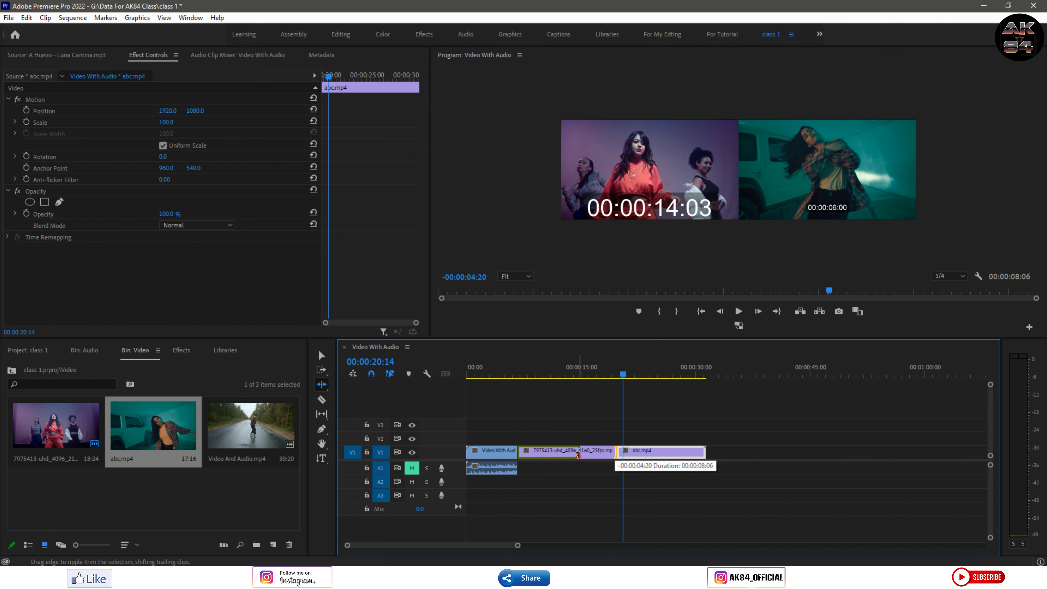
drag(578, 455, 579, 454)
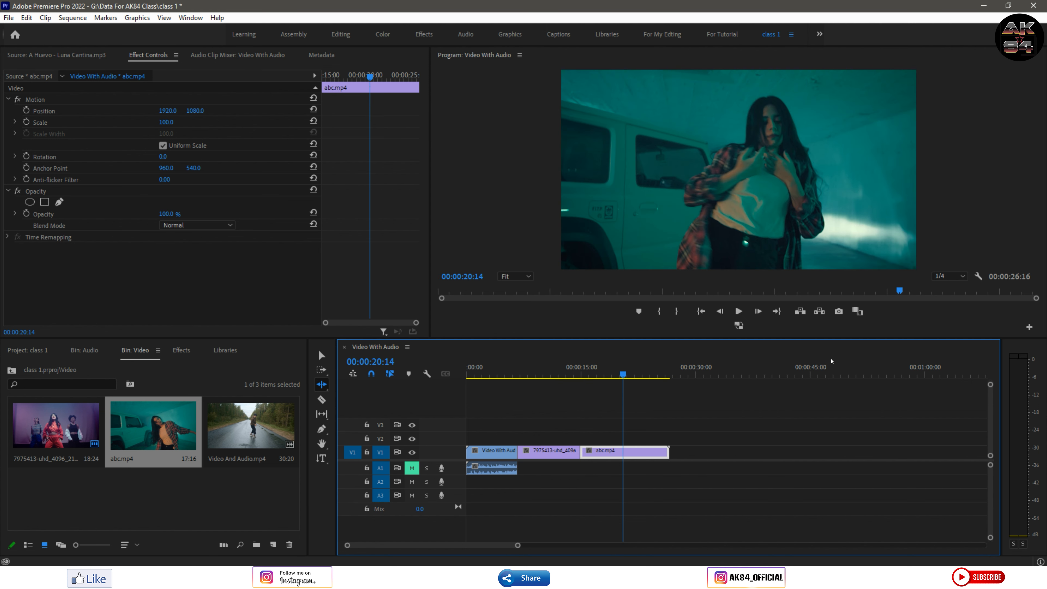
key(ctrl+z)
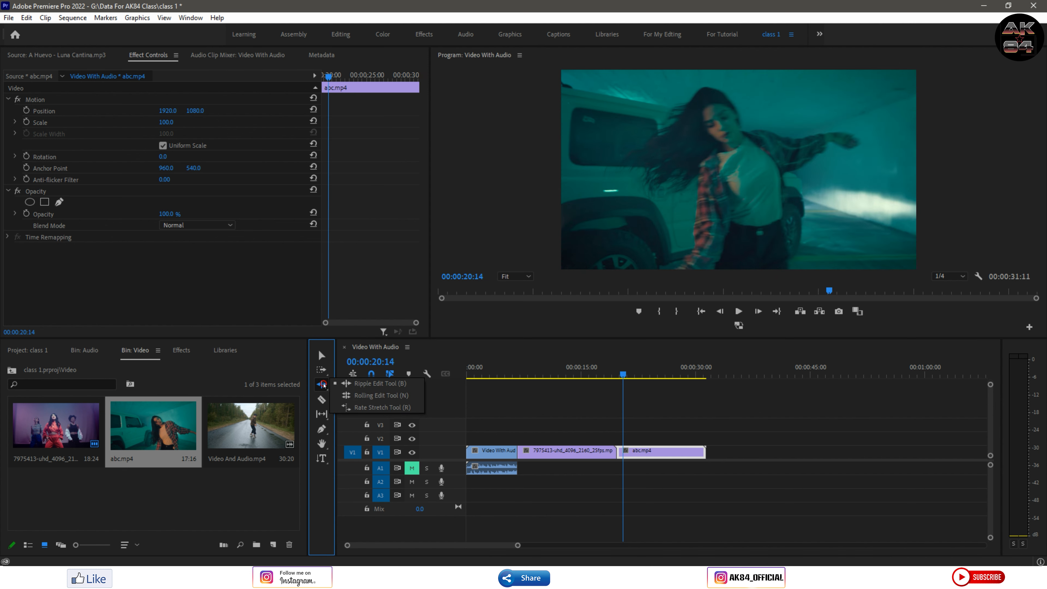
- Try rolling the cut between the 7975413-uhd clip and abc.mp4 earlier and back again with the Rolling Edit tool
click(322, 384)
click(369, 397)
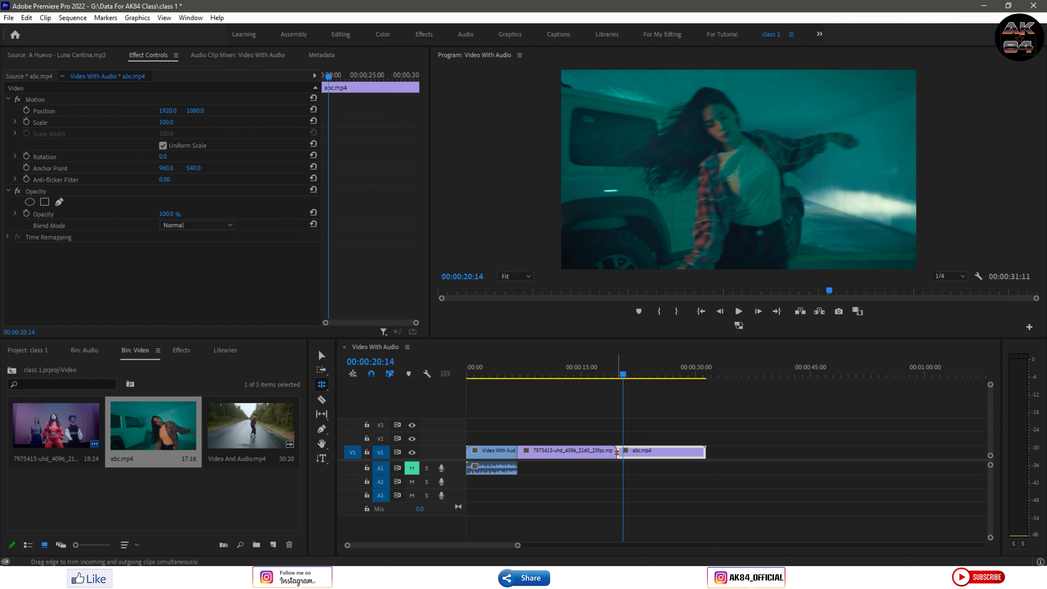
drag(617, 453, 597, 452)
drag(577, 453, 581, 450)
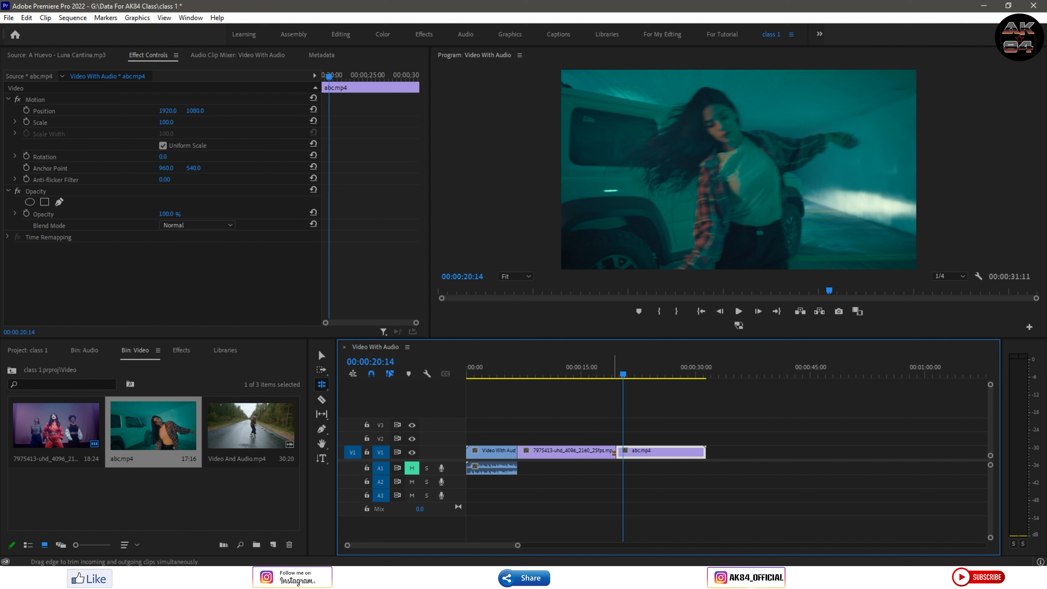
- Move abc.mp4 well past the end of the 7975413-uhd clip on V1 and ripple delete the gap between them
click(322, 355)
drag(648, 452, 767, 453)
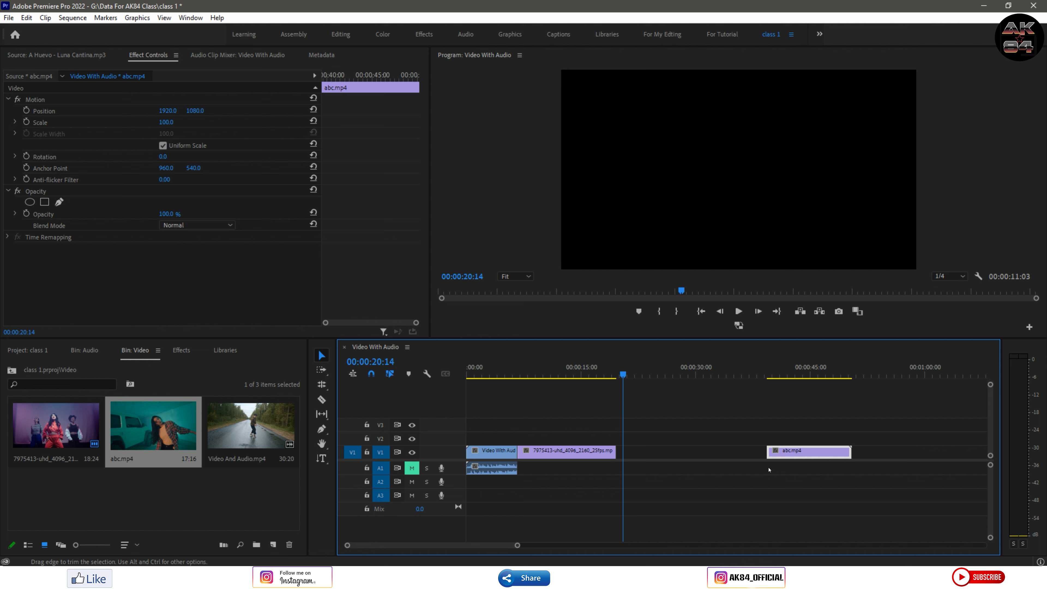
click(642, 453)
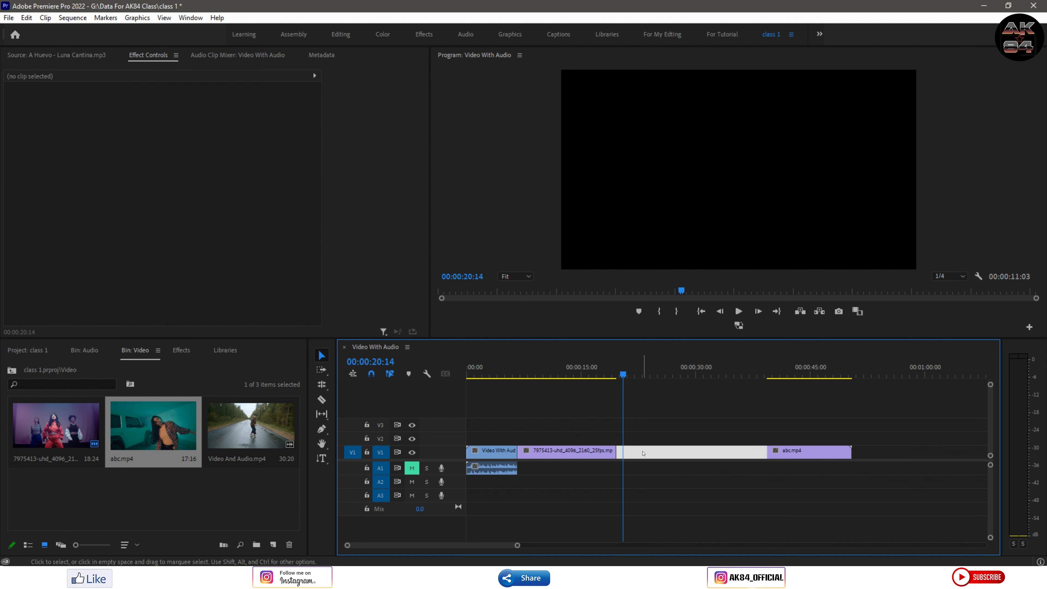
shift+click(643, 453)
shift+click(643, 453)
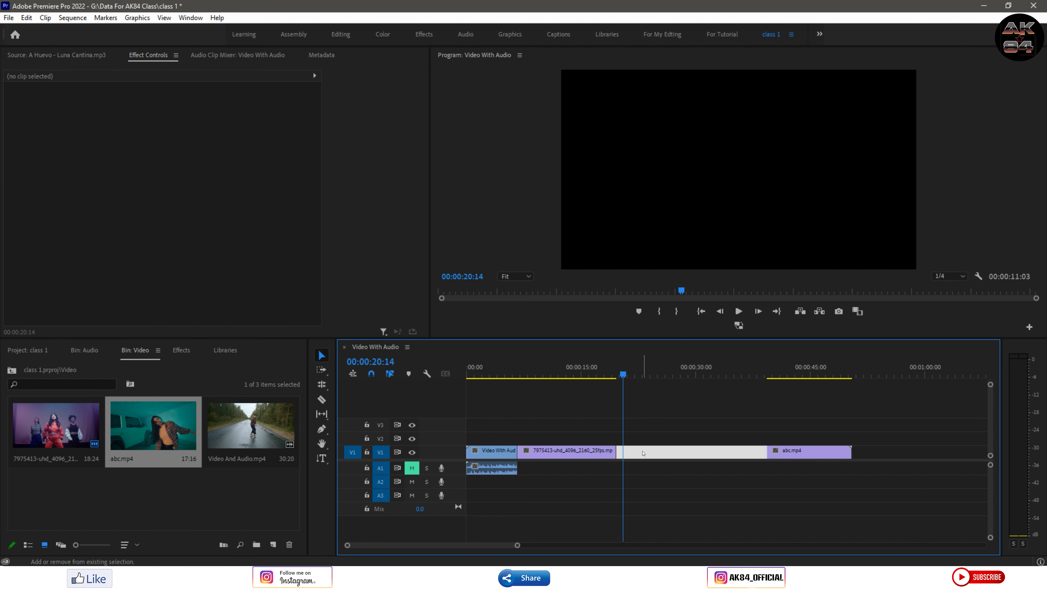
key(Delete)
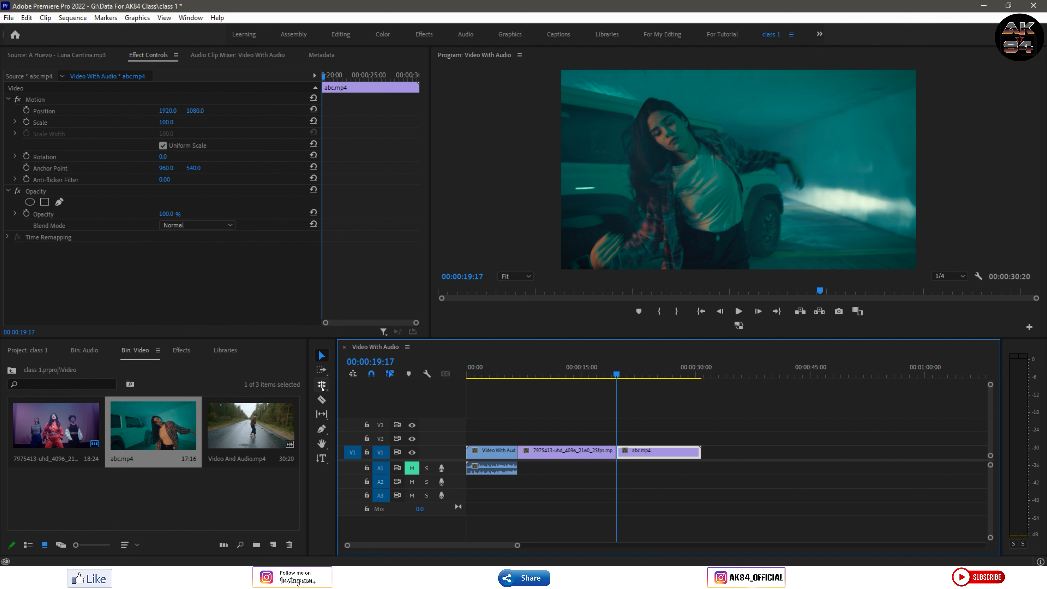
- Roll the cut between the 7975413-uhd clip and abc.mp4 earlier to about 00:00:13 with the Rolling Edit tool
click(322, 387)
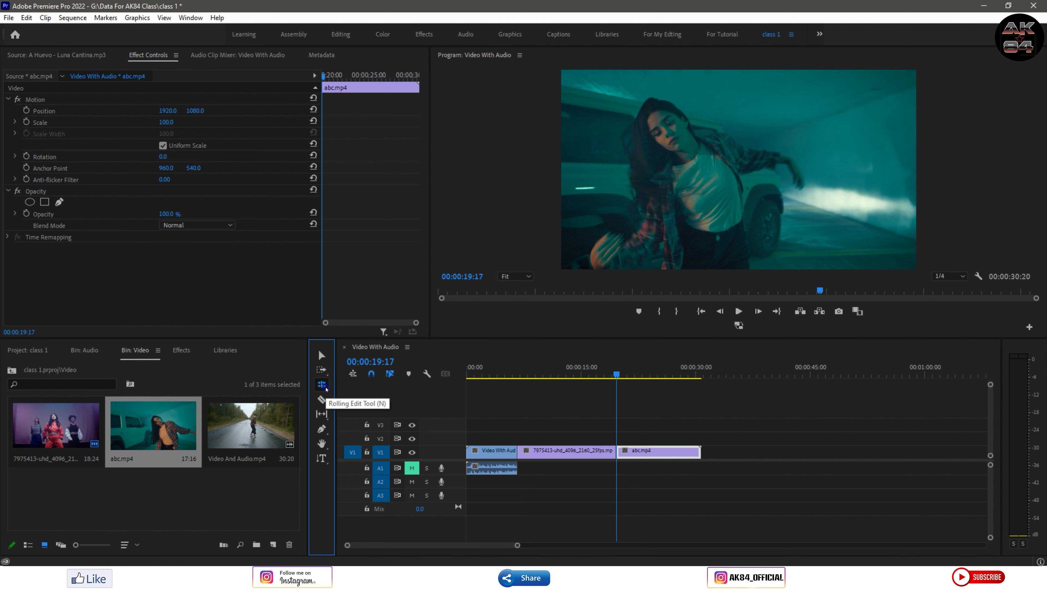
click(354, 395)
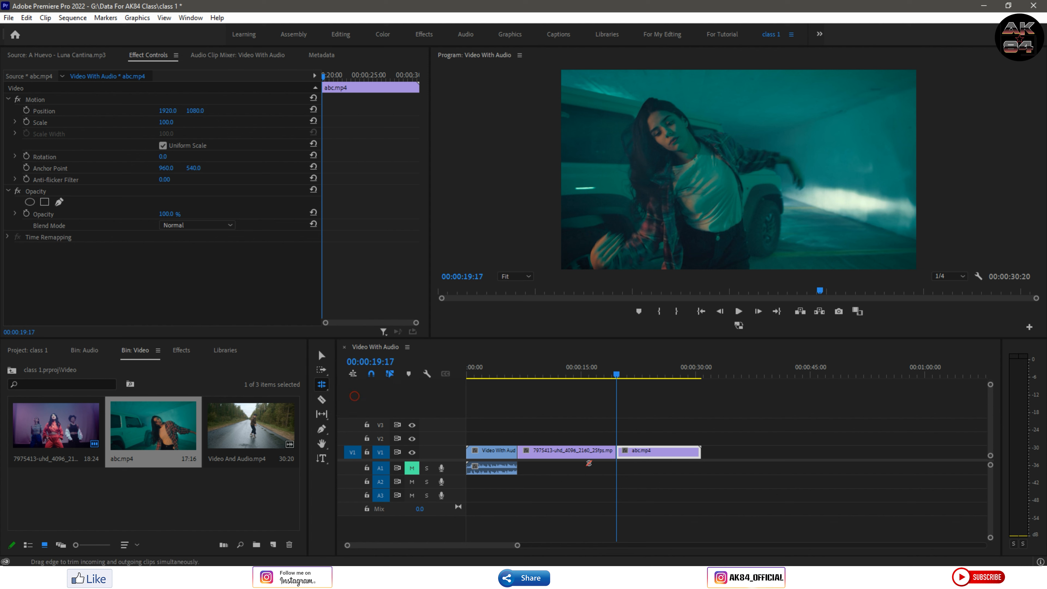
drag(616, 451, 570, 451)
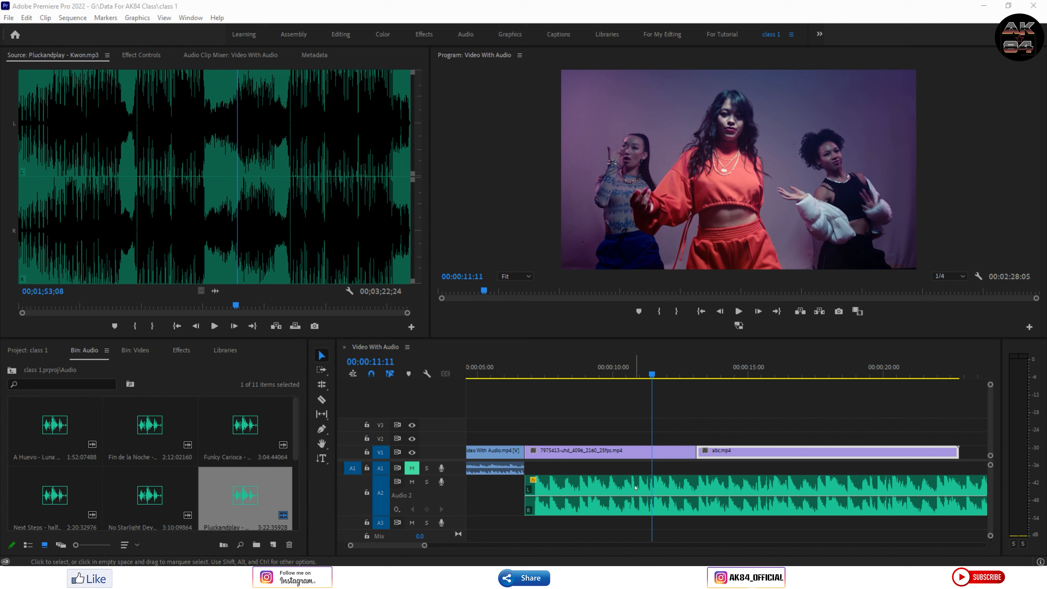
- Play the sequence with its music from 00:00:06:24 and again from 00:00:09:21, and position the playhead at 00:00:11:12
click(532, 373)
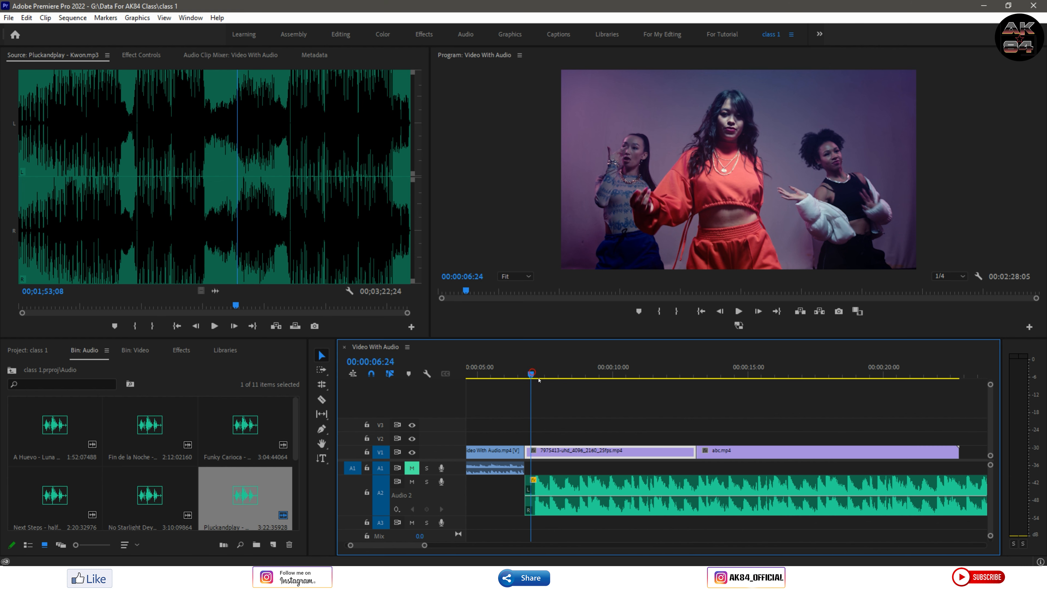
key(space)
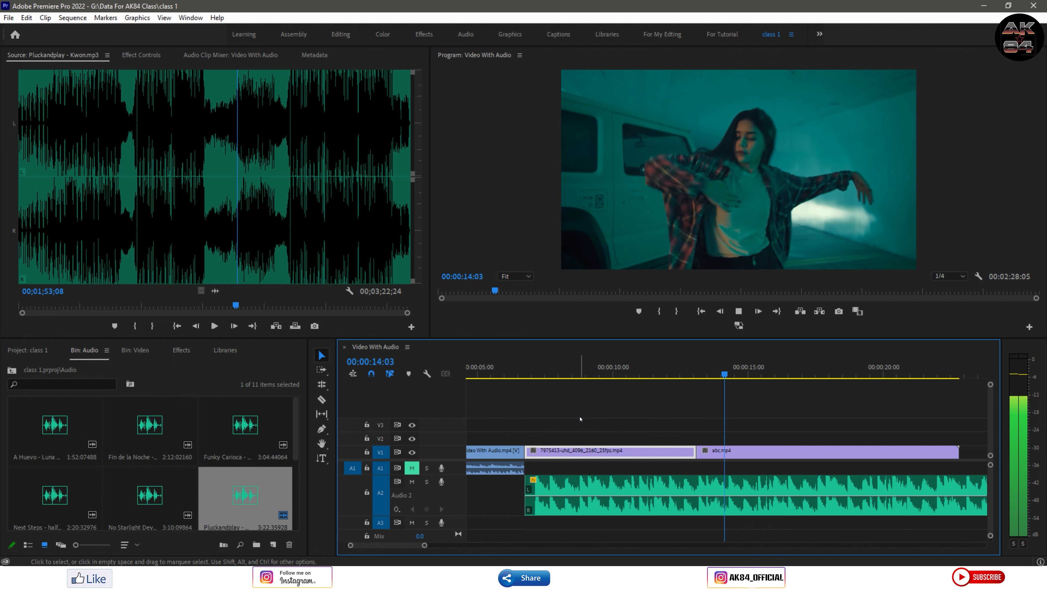
key(space)
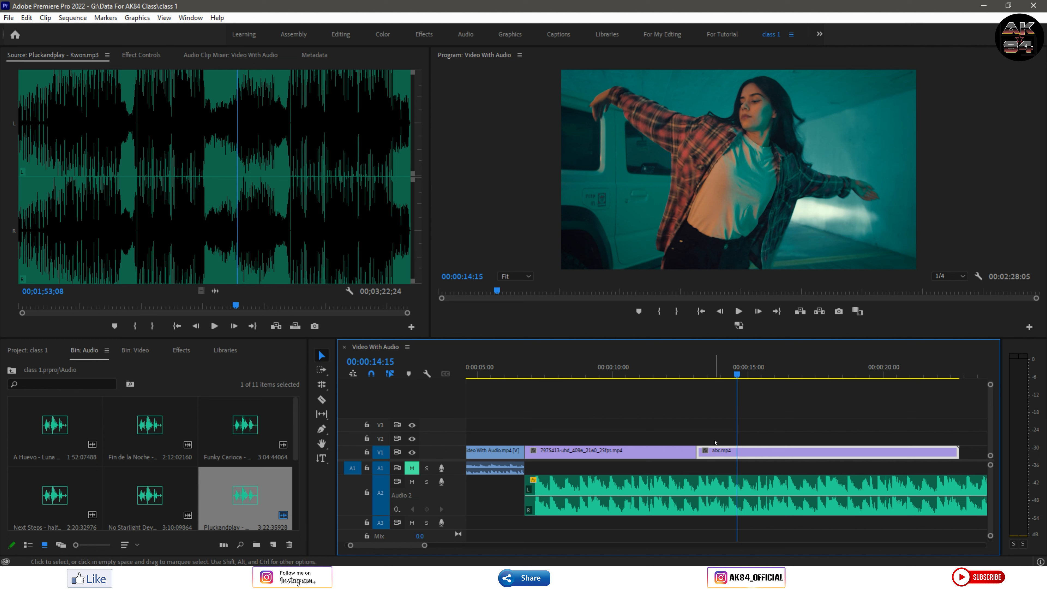
click(609, 376)
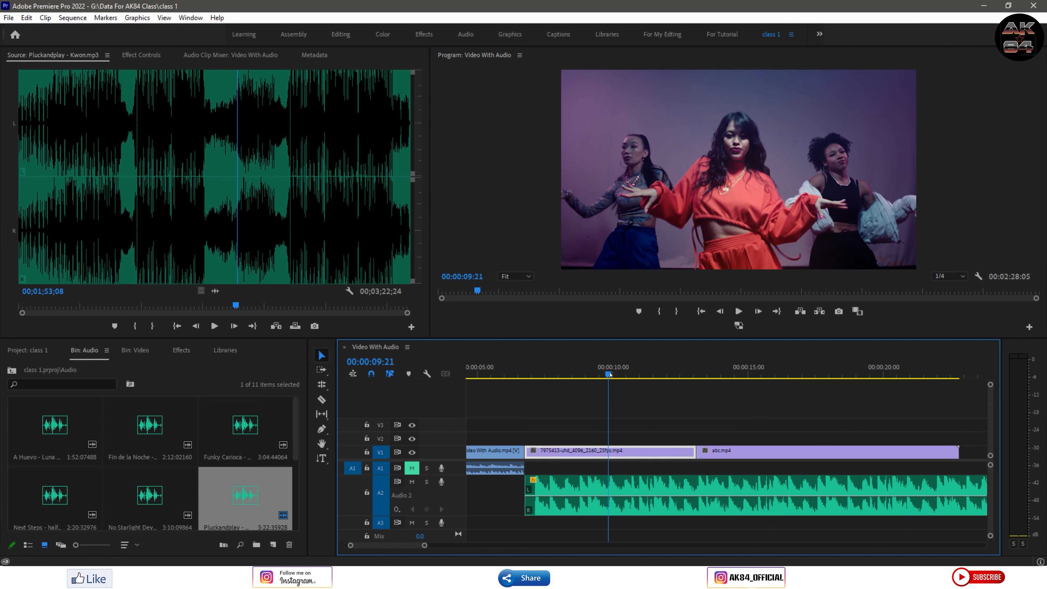
key(space)
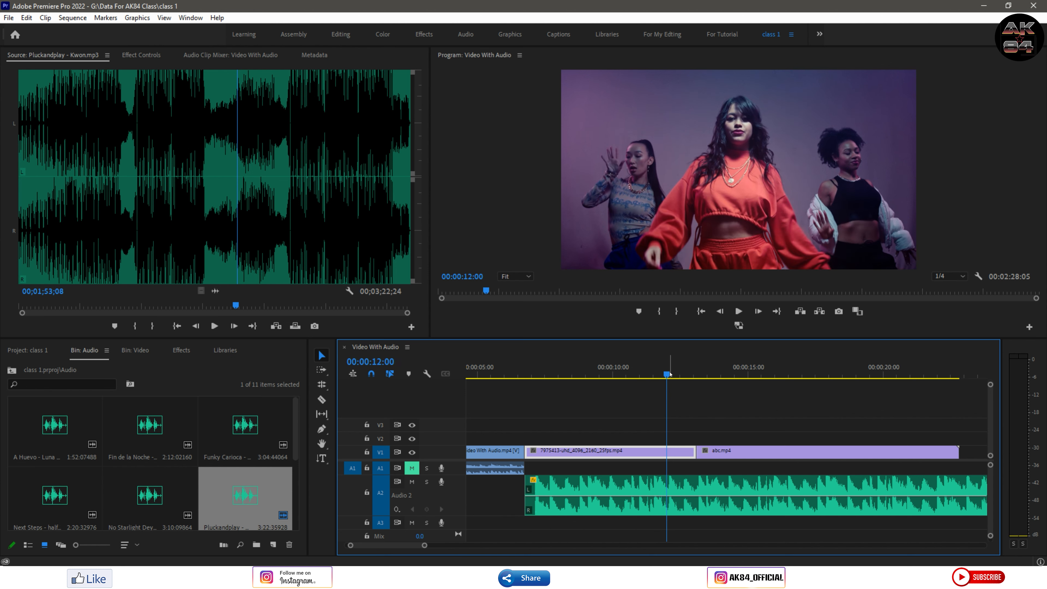
mouse_move(655, 377)
mouse_down()
mouse_move(646, 380)
mouse_move(679, 374)
mouse_move(654, 379)
mouse_up()
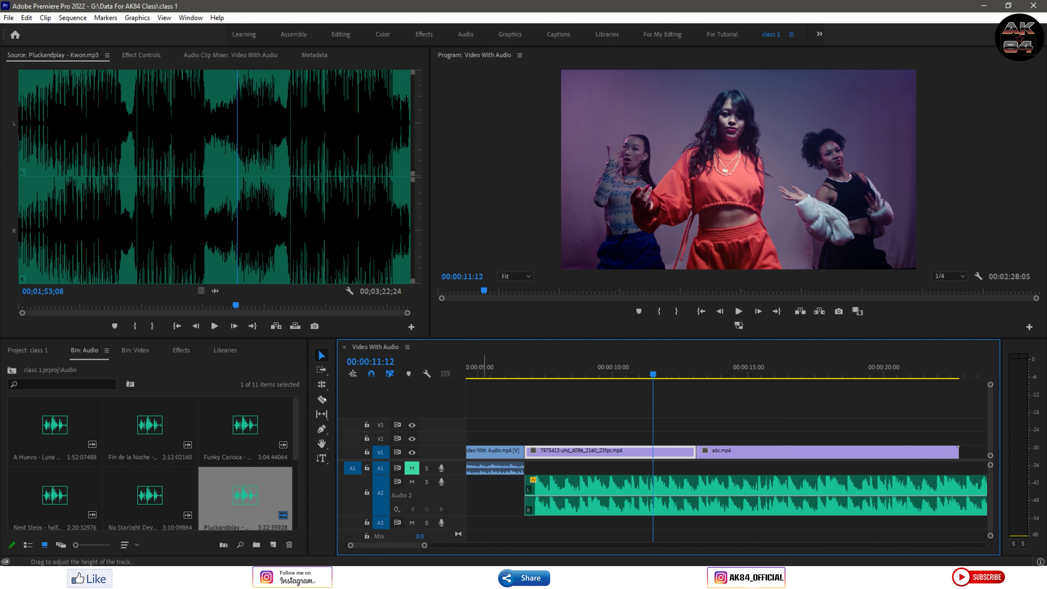
- Roll the cut between the 7975413-uhd clip and abc.mp4 to the playhead at 00:00:11:12 and play the result
click(322, 384)
click(321, 384)
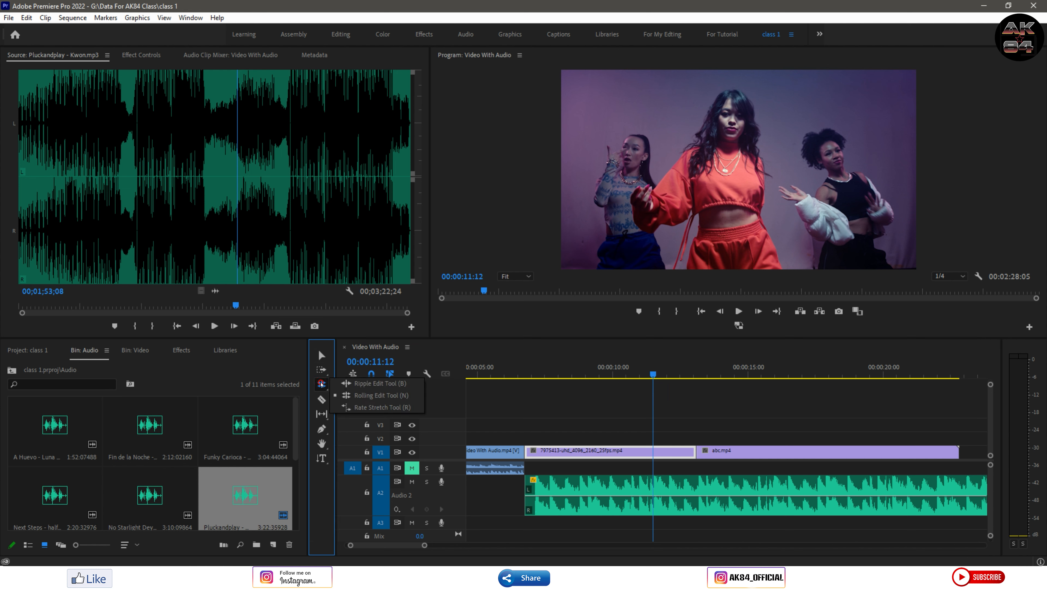
click(362, 396)
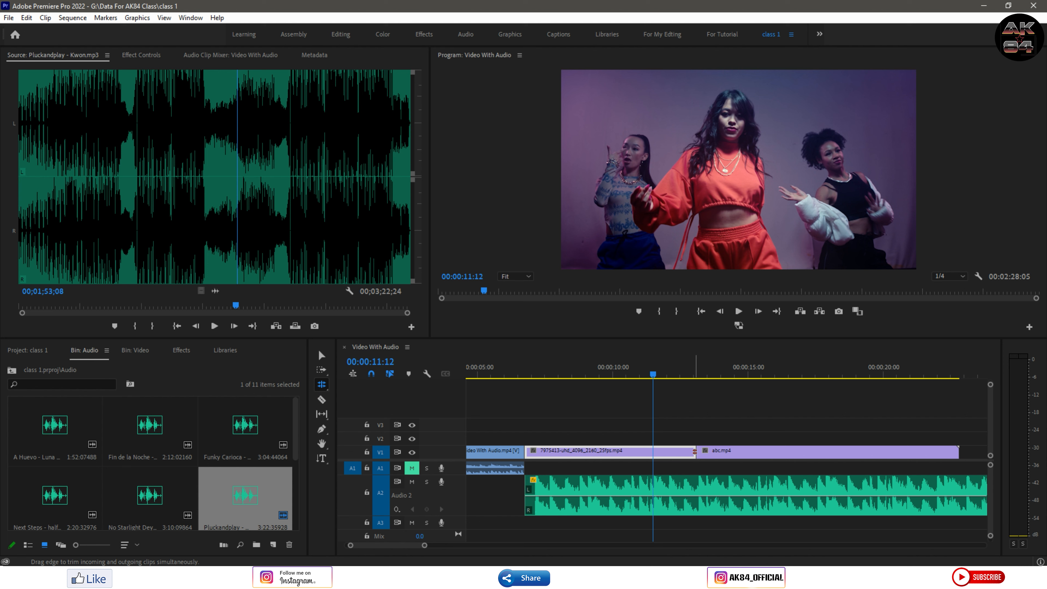
drag(695, 451, 654, 451)
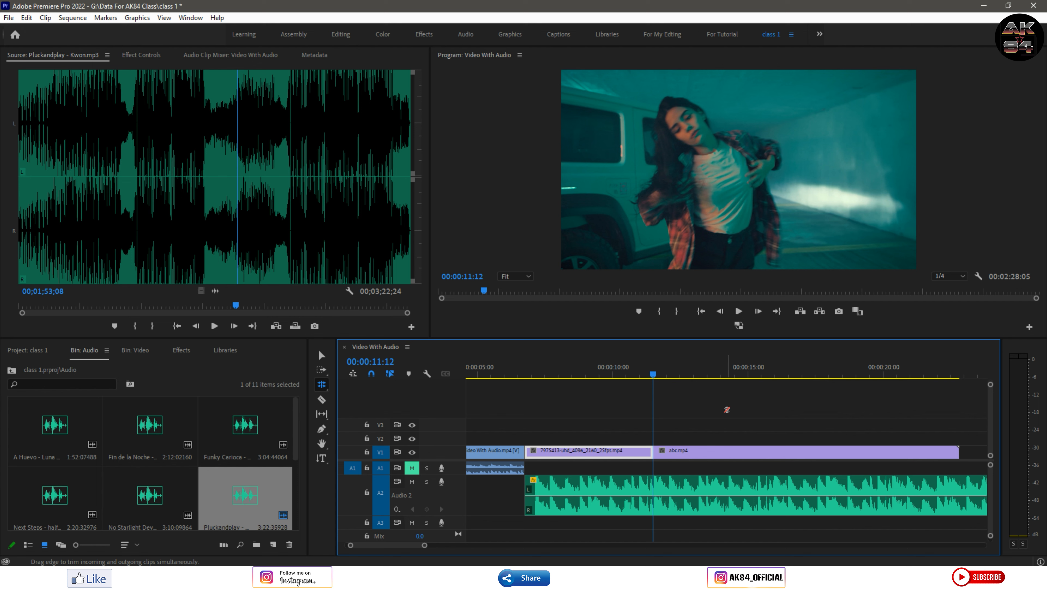
key(space)
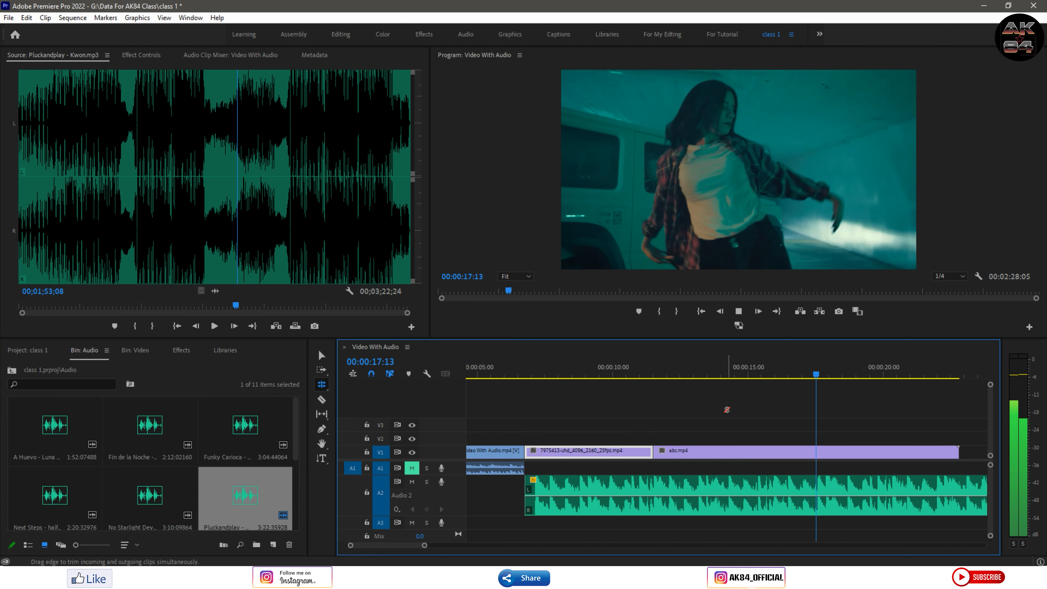
key(space)
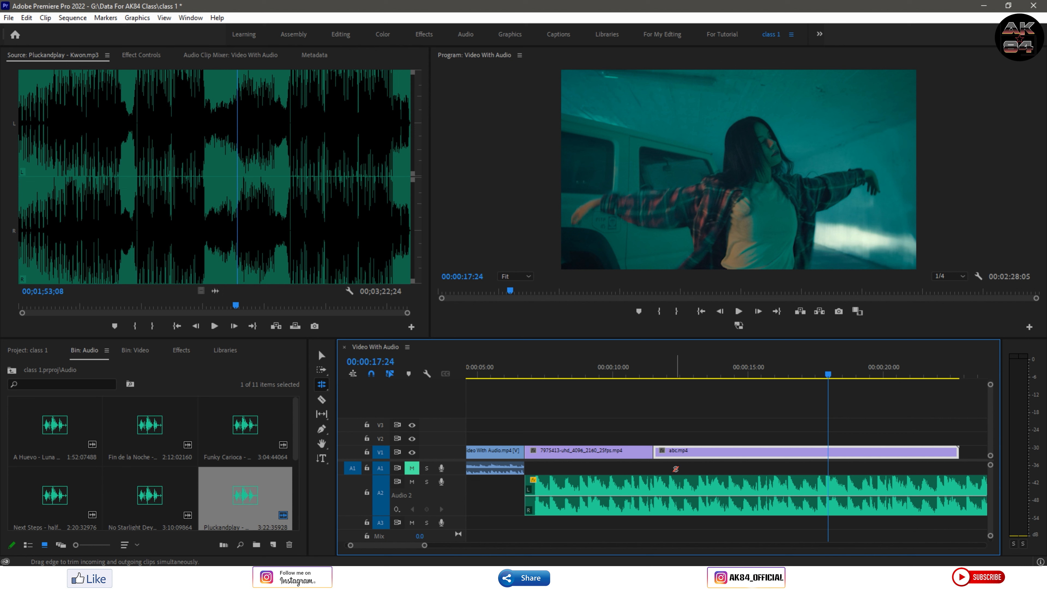
- Extend the end of abc.mp4 with the Rate Stretch tool, slowing the clip to 42.75% speed
key(minus)
key(minus)
key(minus)
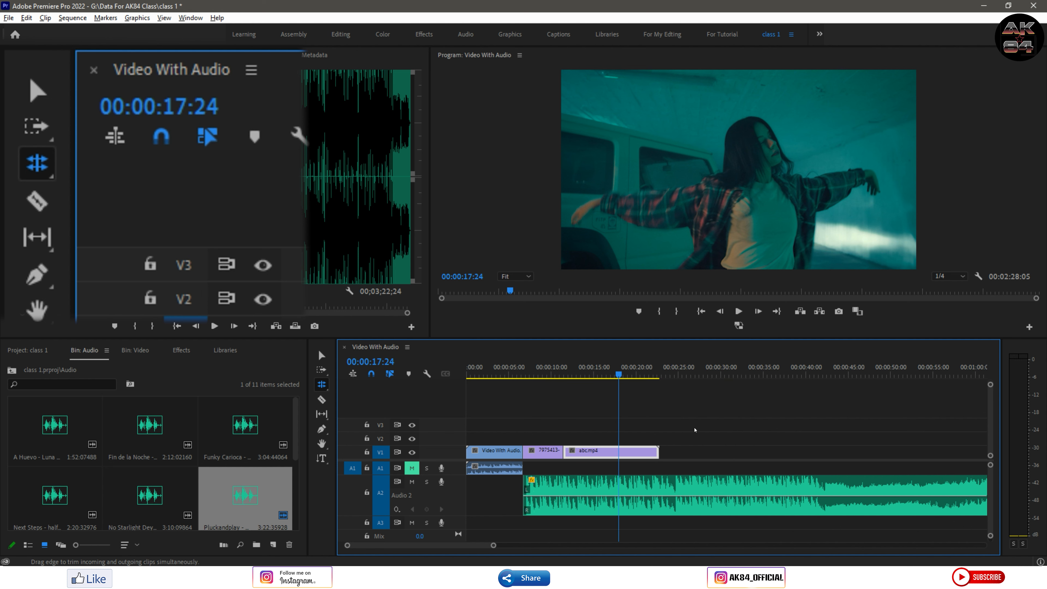
click(323, 386)
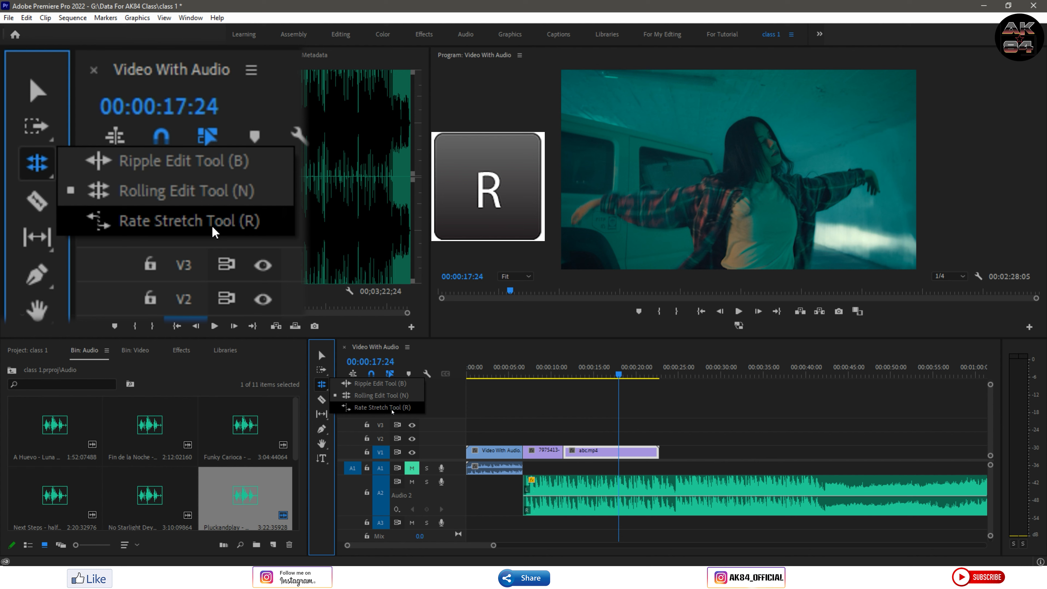
click(392, 408)
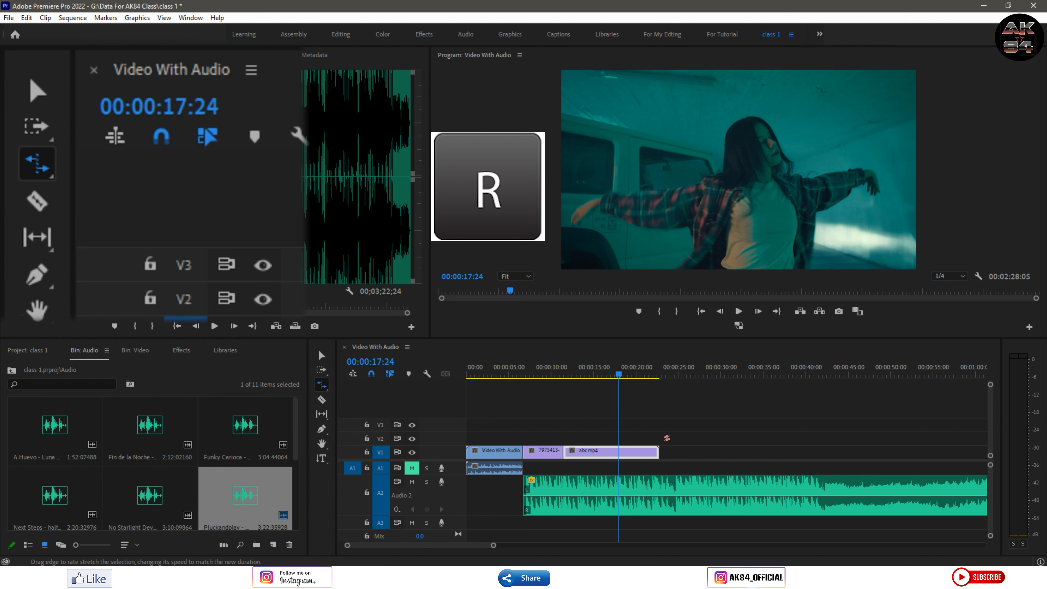
drag(659, 453, 786, 450)
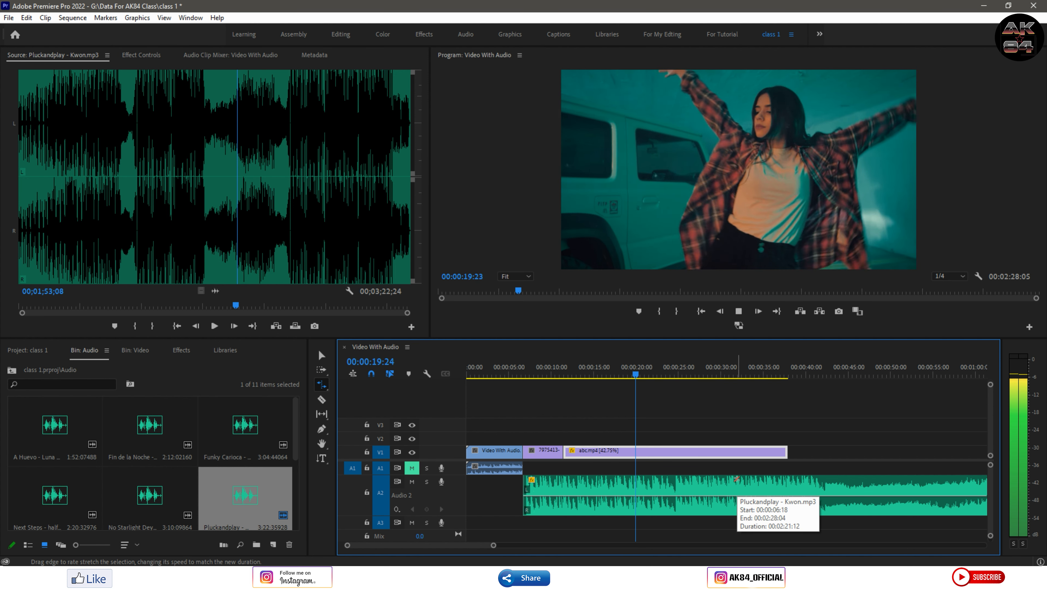
- Shorten abc.mp4 with the Rate Stretch tool so it ends at about 00:00:15, and play the sped-up clip from 00:00:12:05
key(space)
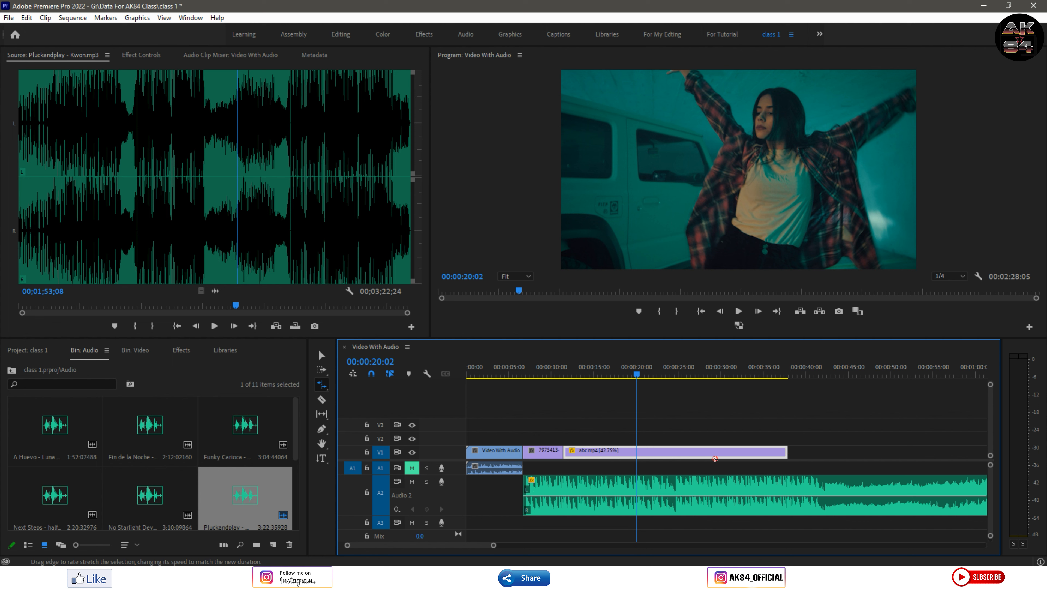
click(612, 451)
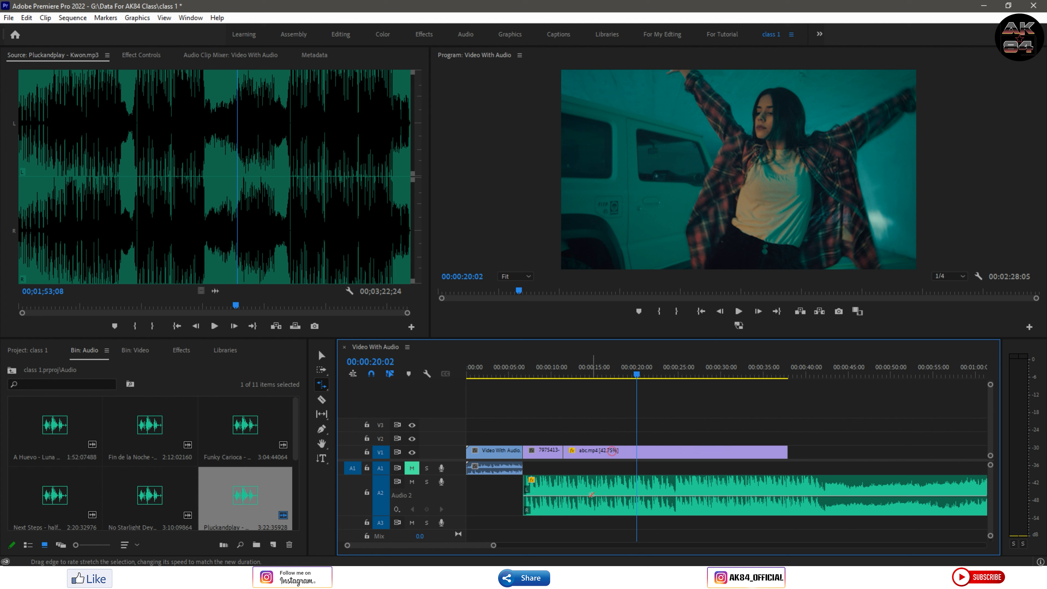
drag(788, 450, 595, 450)
click(571, 374)
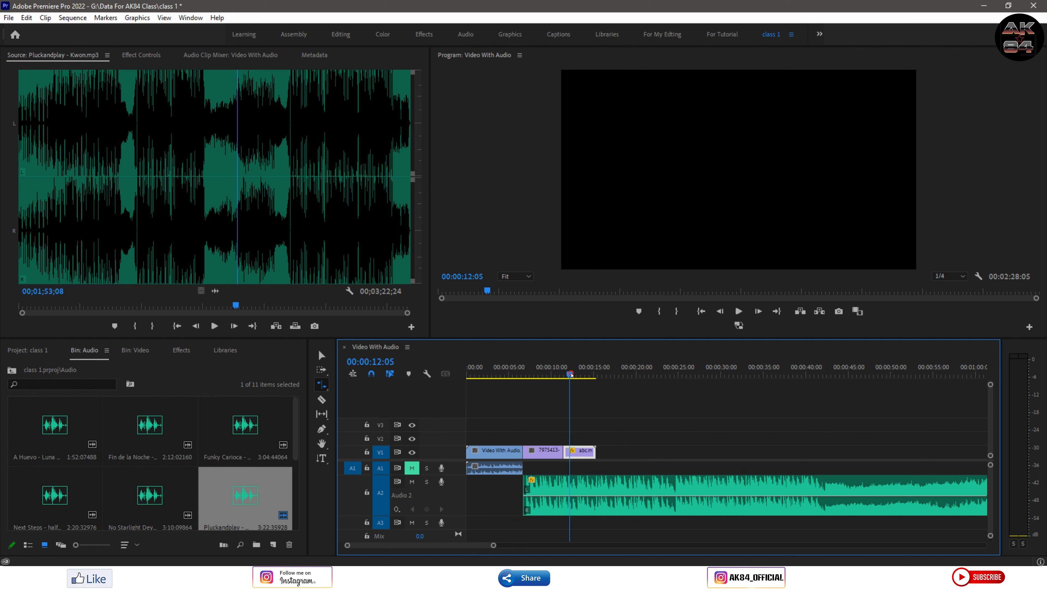
key(space)
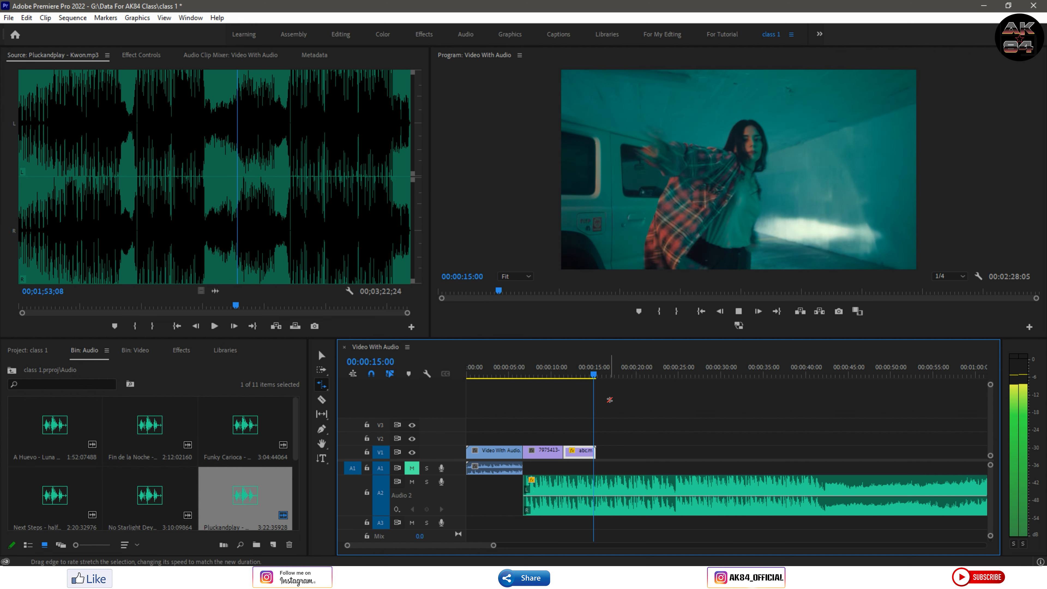
key(space)
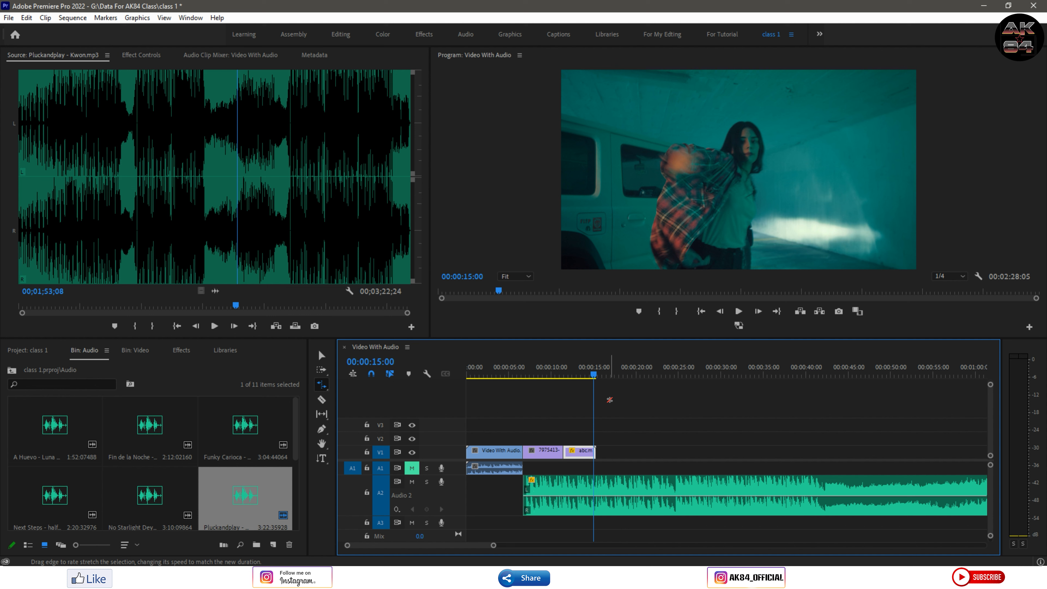
- Show the tool group containing the Ripple Edit, Rolling Edit and Rate Stretch tools
click(320, 385)
click(320, 385)
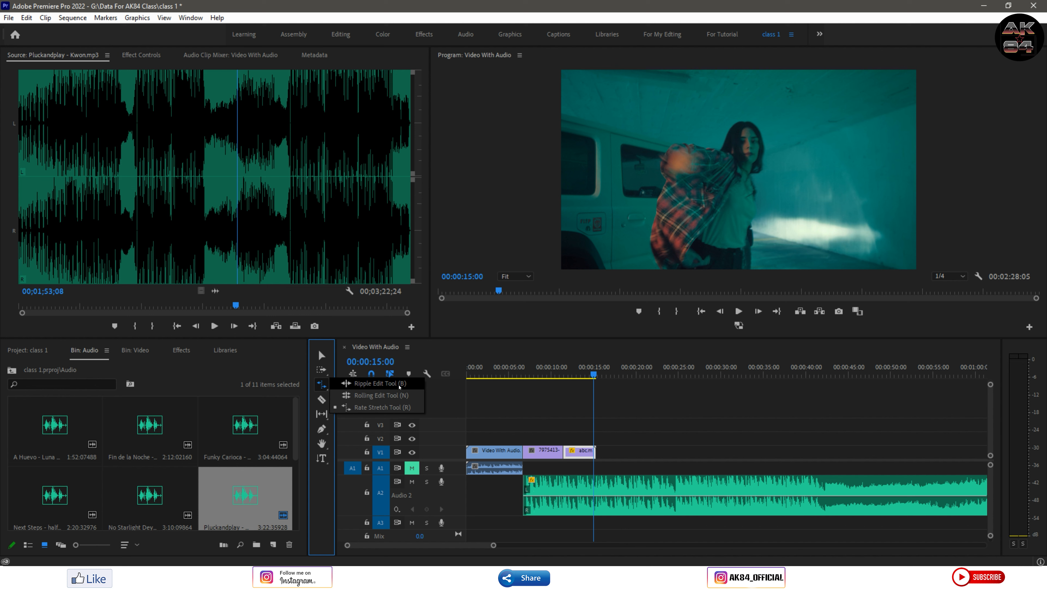